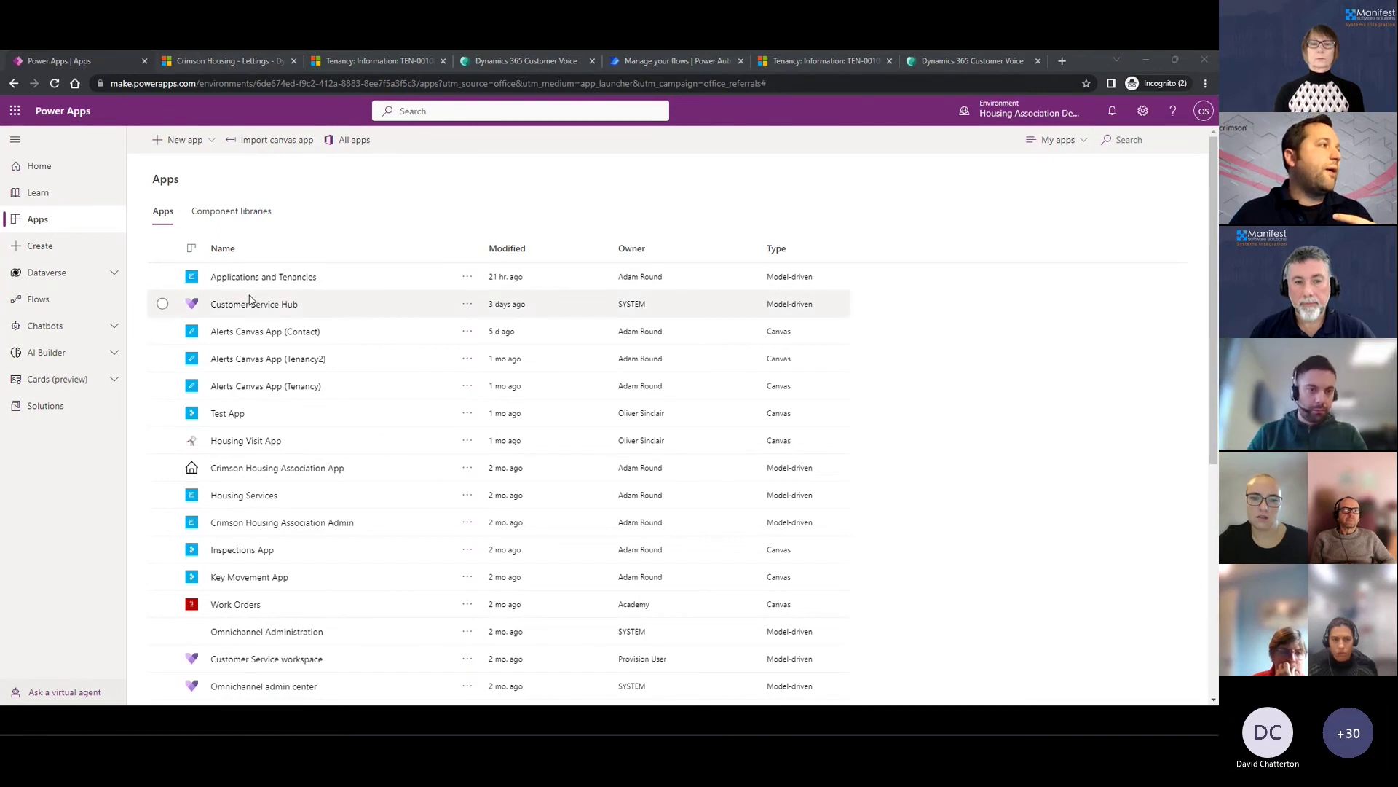
Step: Review the Active Tenancies list from the Lettings dashboard, and the legal and finance details of the already open tenancy record
left_click(227, 61)
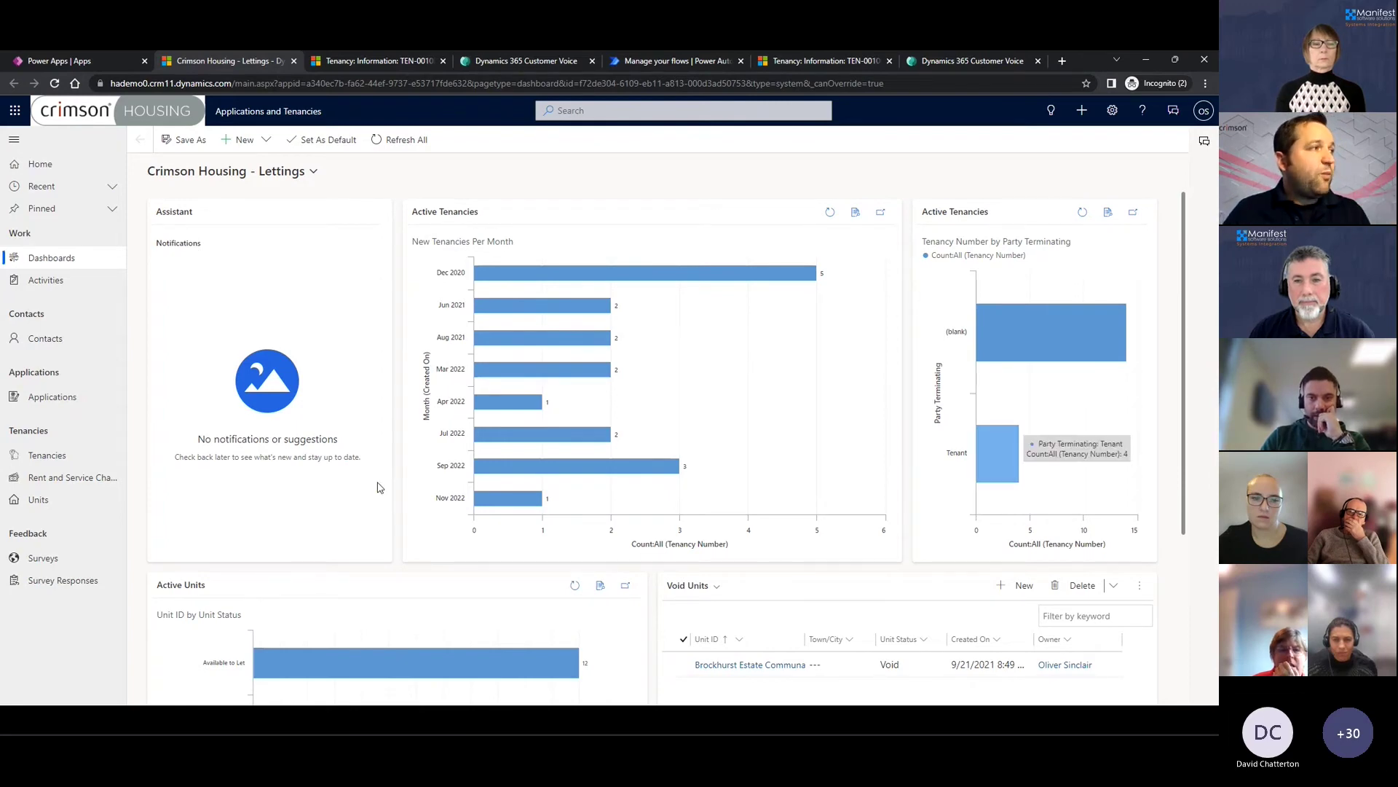
left_click(44, 458)
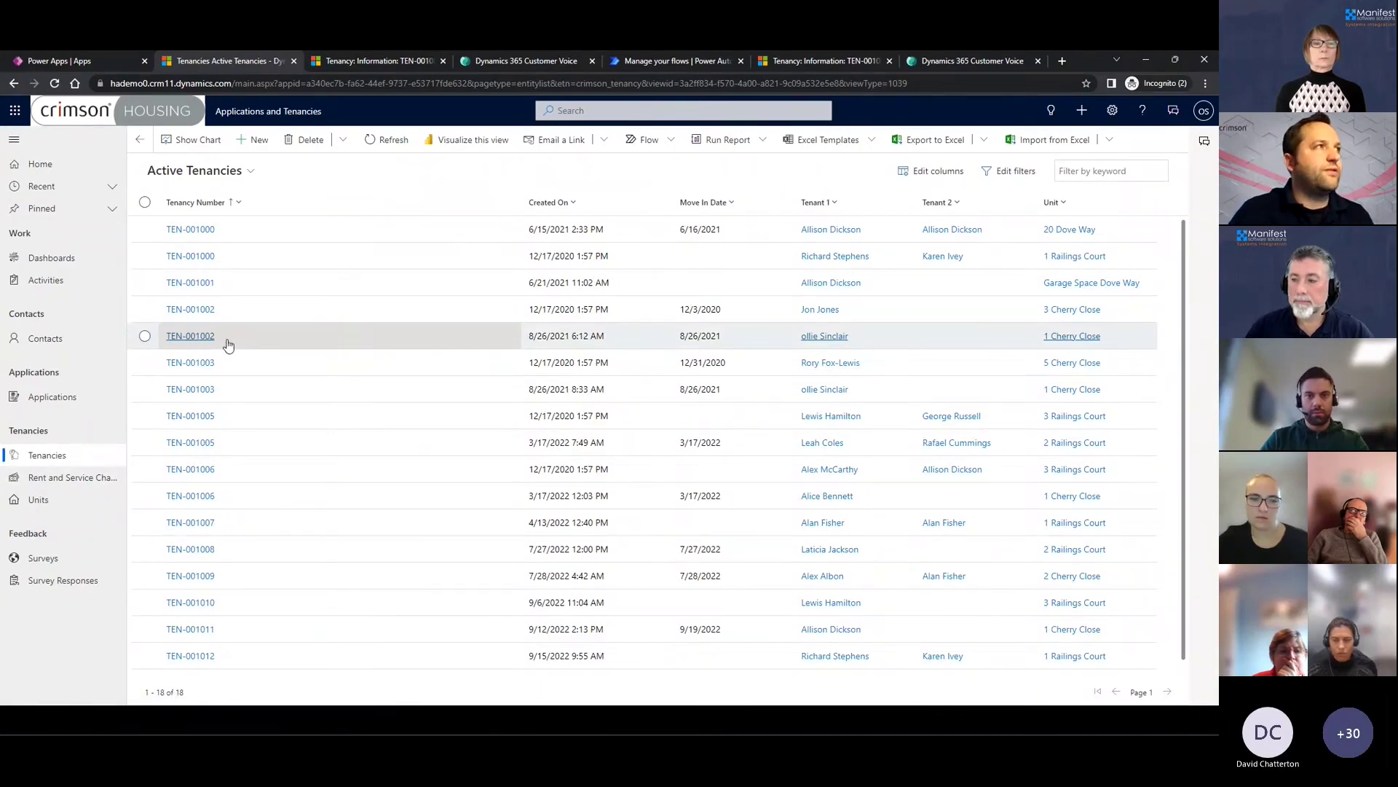
left_click(377, 61)
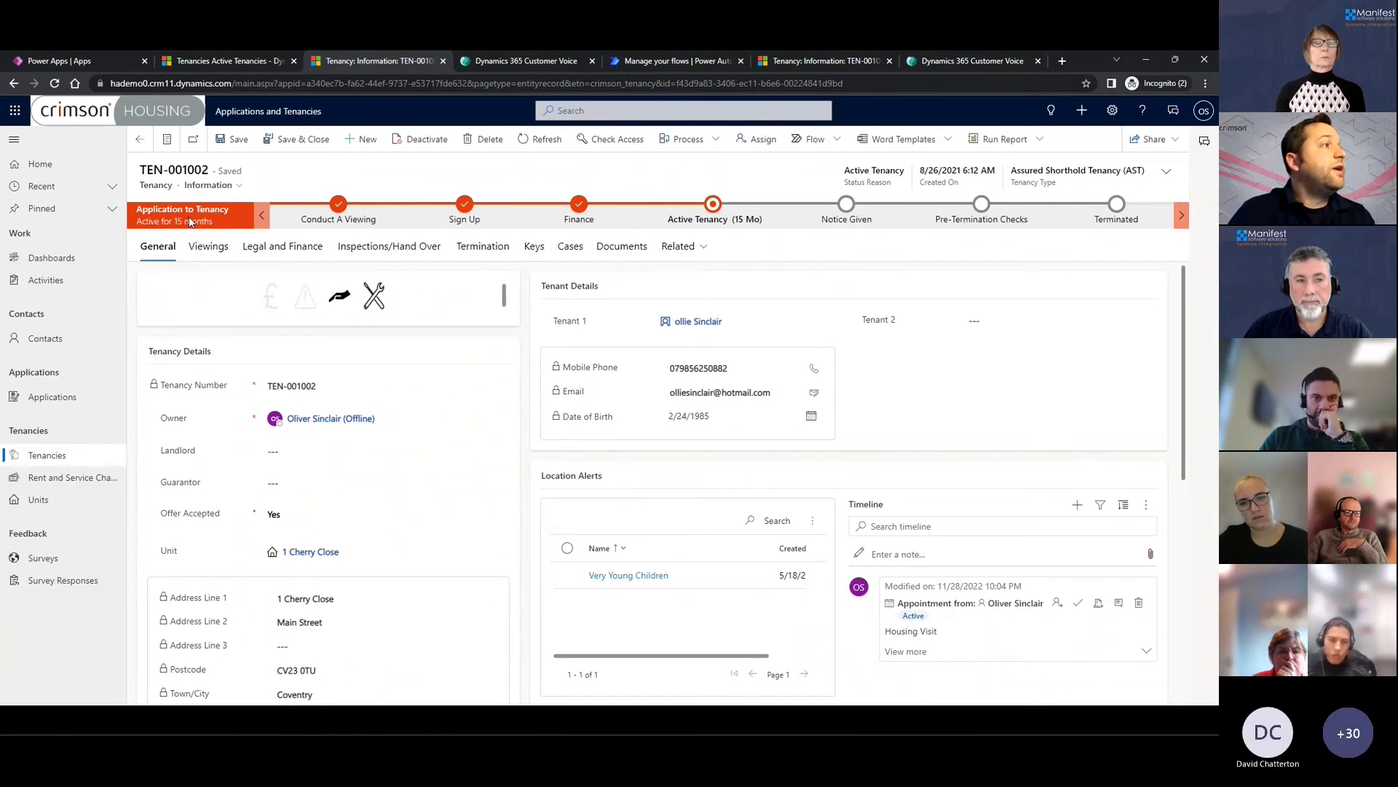
left_click(259, 252)
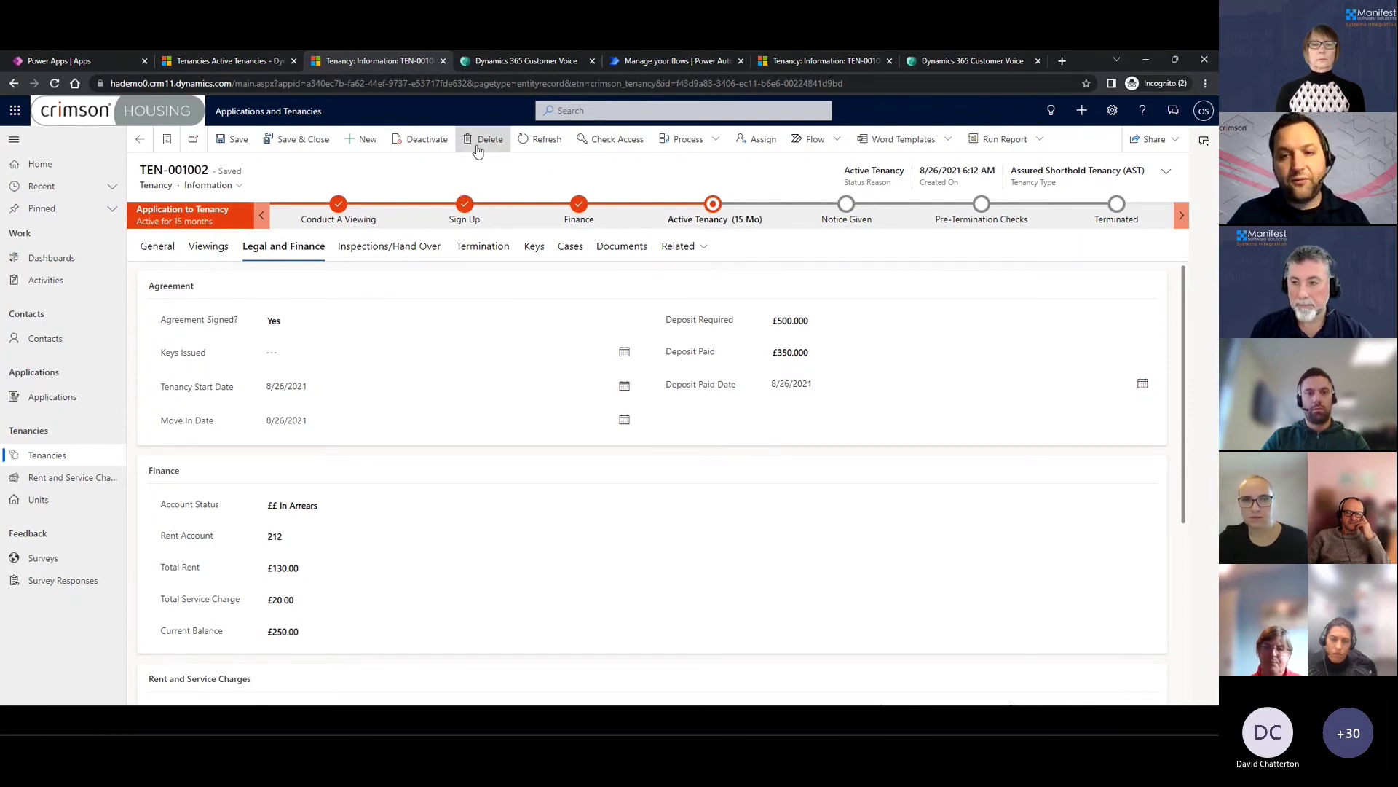
Step: Switch to Customer Voice and open the Starter Tenancy survey in the Periodic customer feedback project
left_click(514, 59)
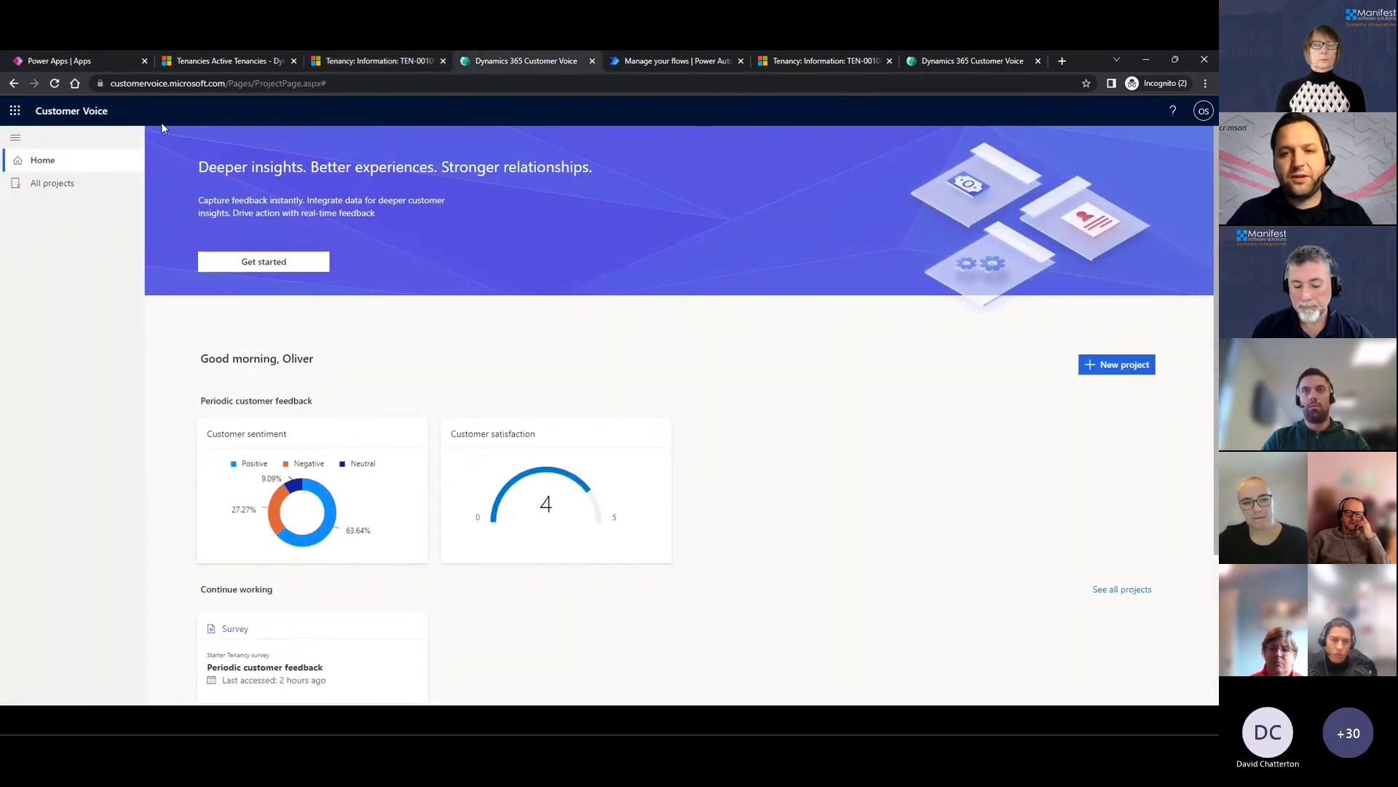
left_click(54, 187)
left_click(43, 163)
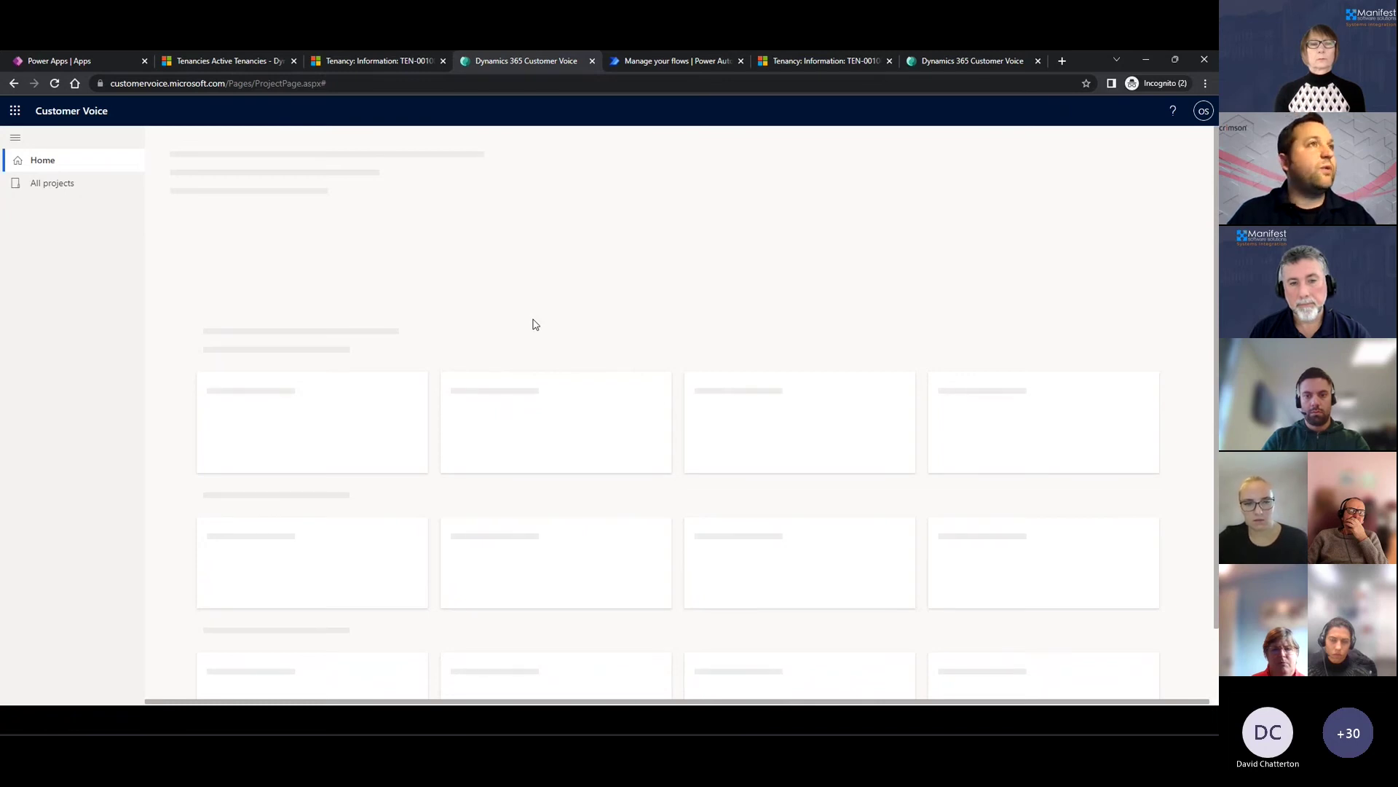
left_click(50, 186)
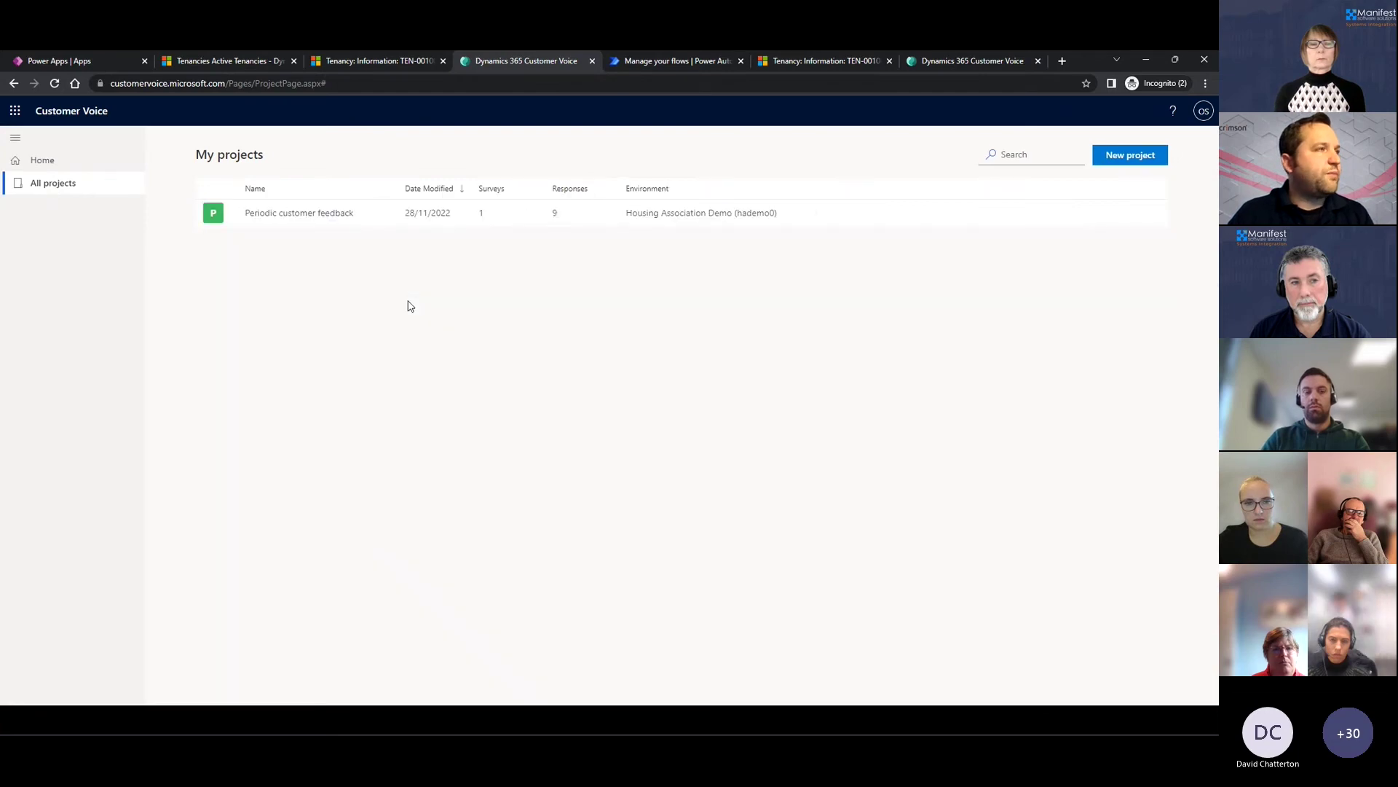
left_click(298, 215)
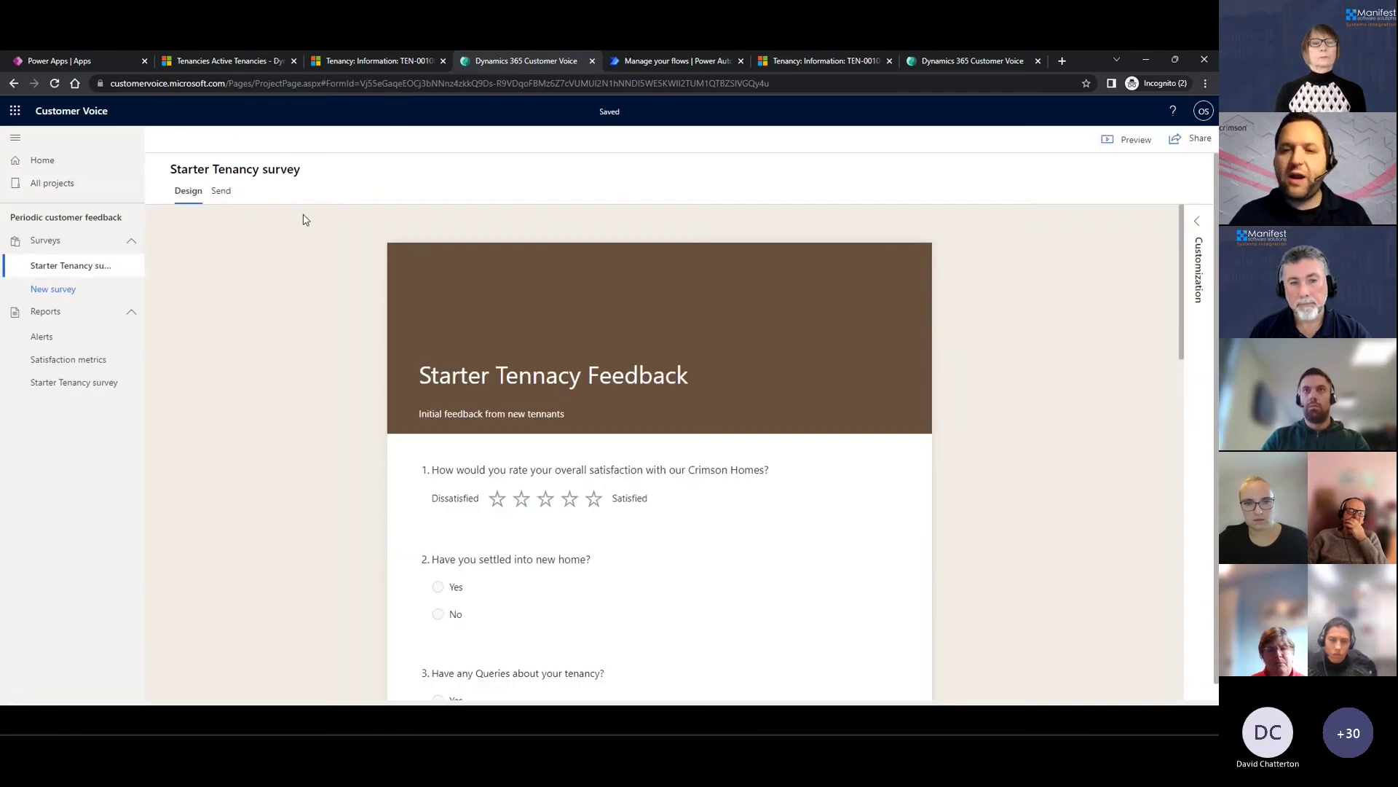
Step: Examine the Starter Tenancy survey's questions, including those with personalised variables and applied logic
mouse_move(478, 350)
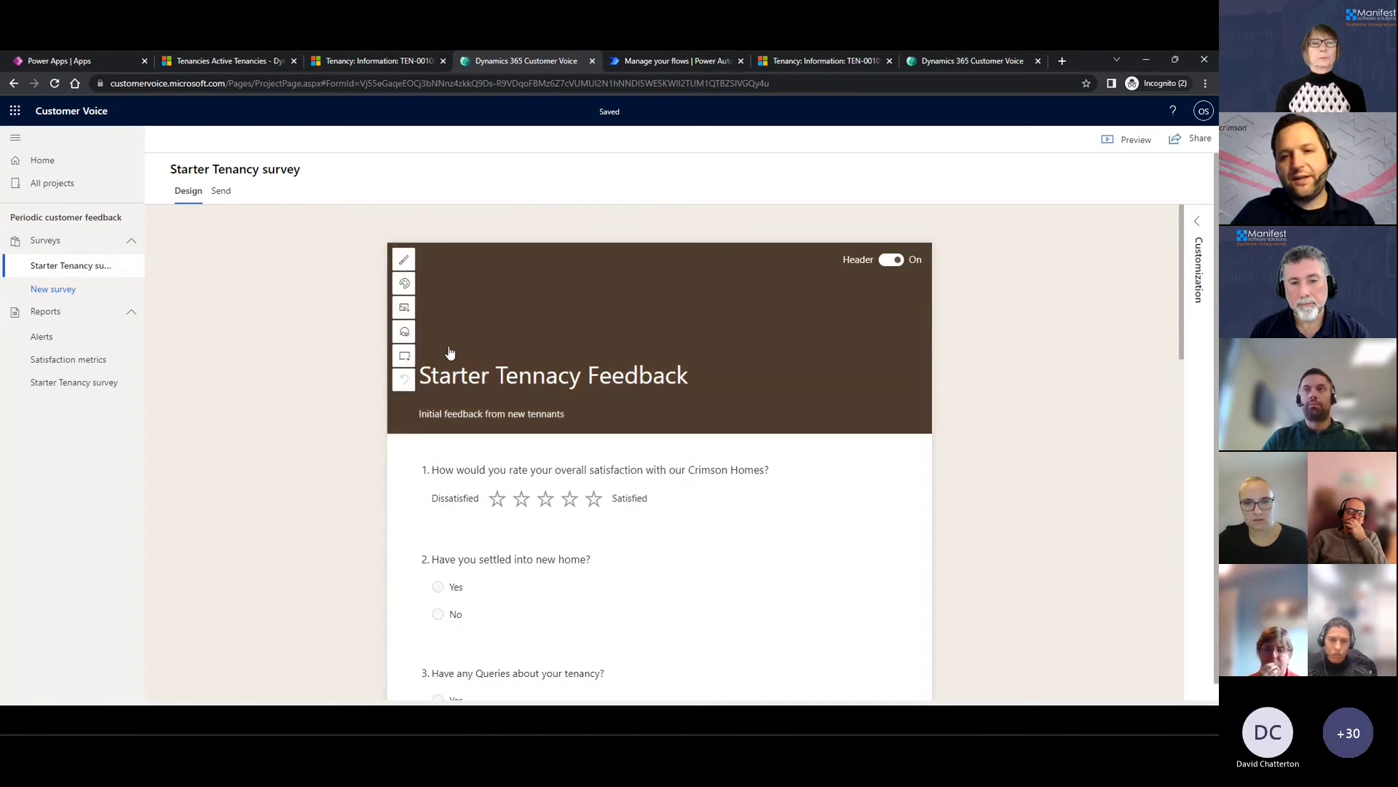
scroll(269, 357, "down", 1)
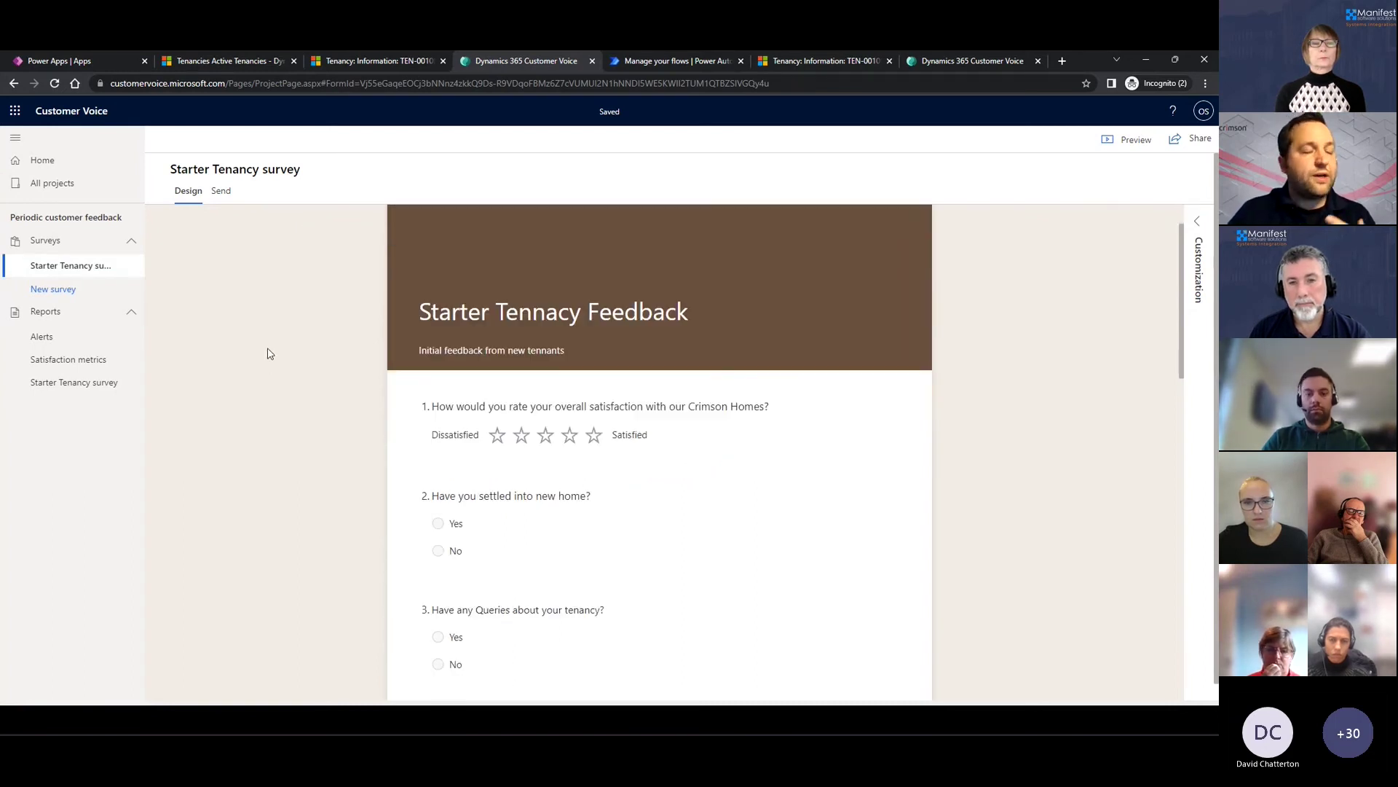
scroll(269, 353, "down", 1)
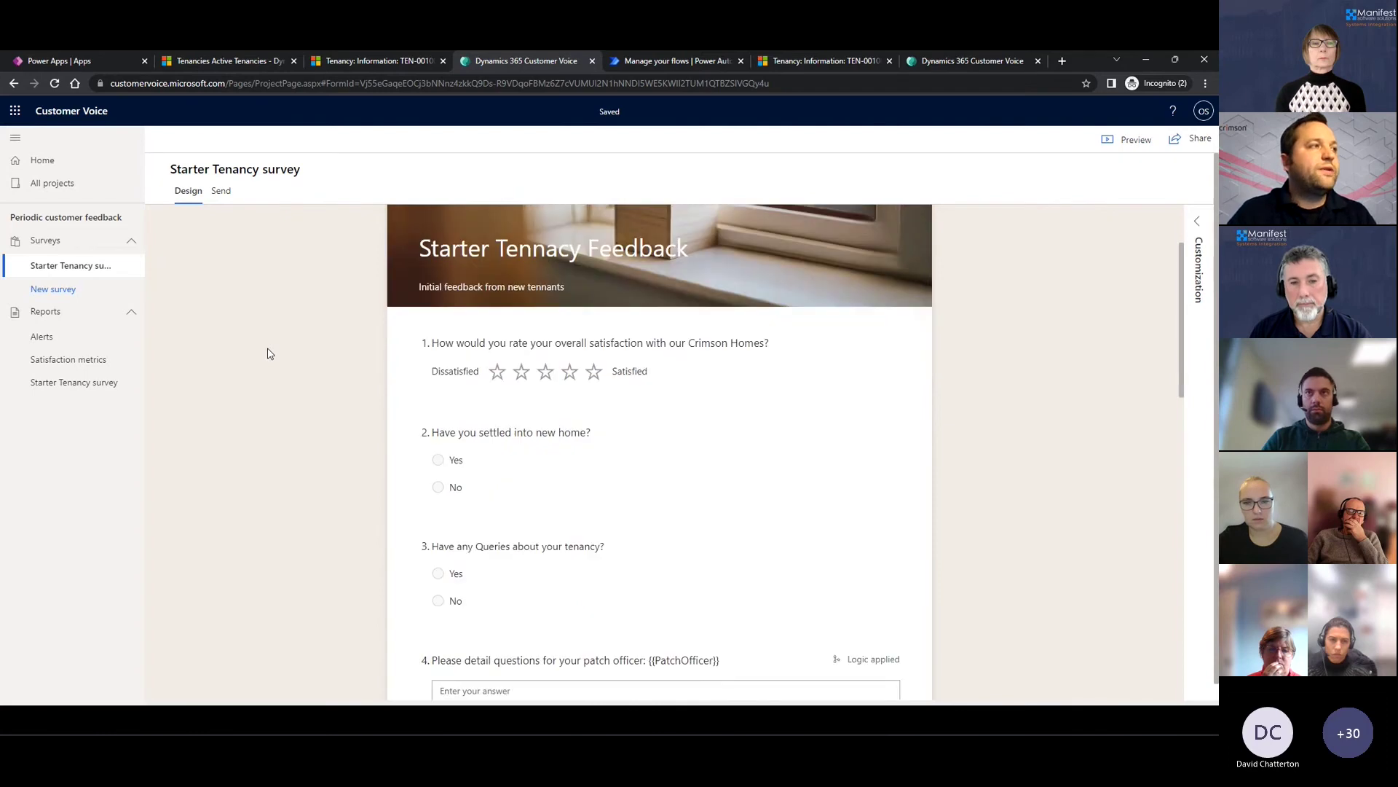
left_click(731, 382)
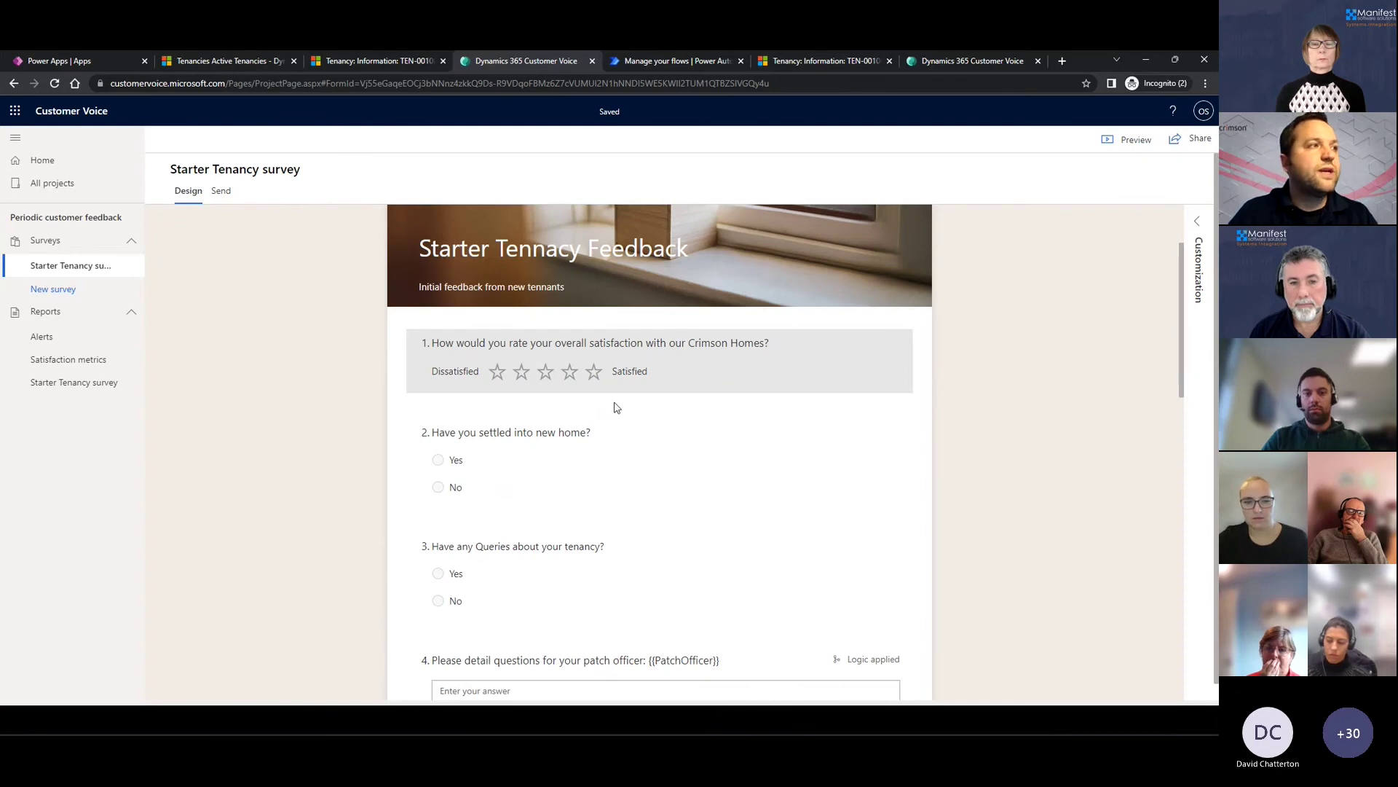
scroll(694, 466, "down", 1)
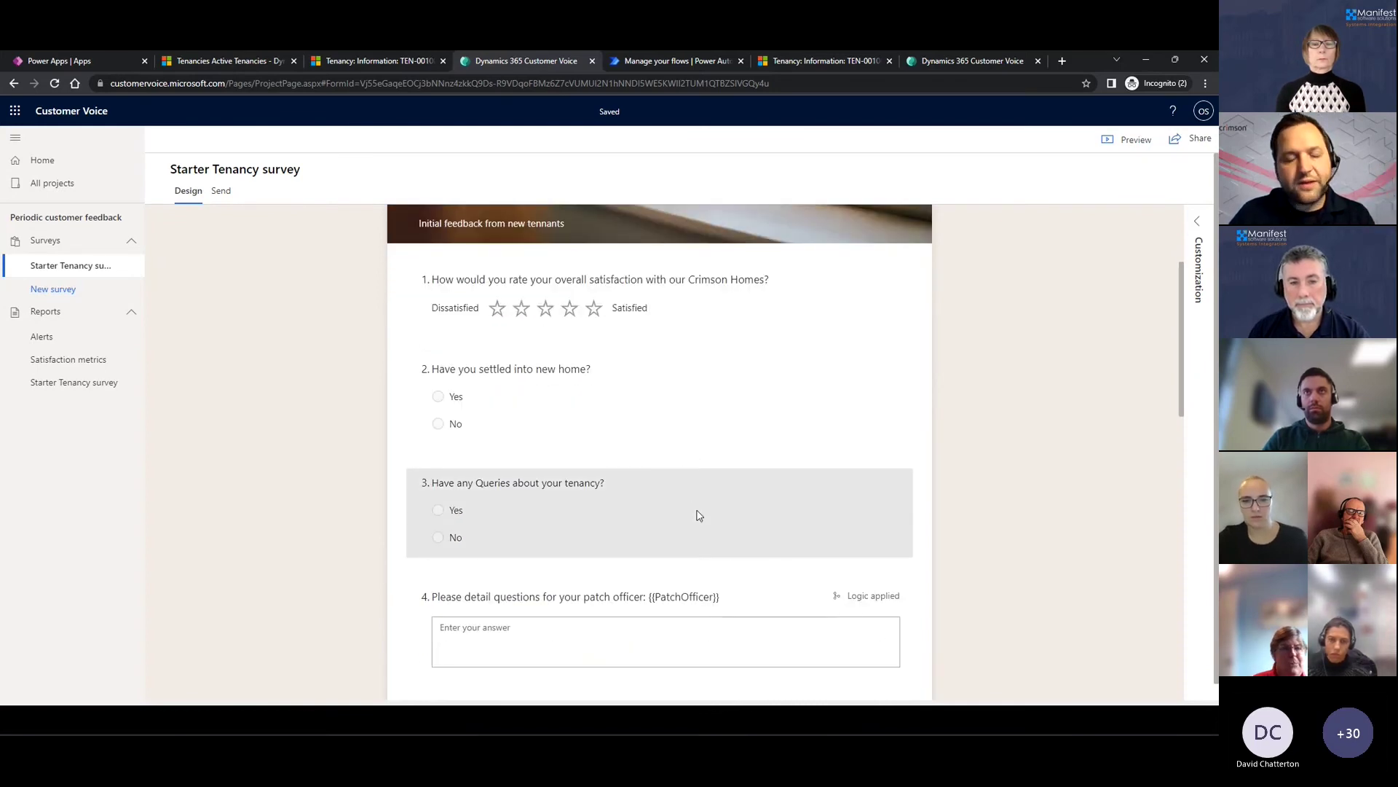
scroll(698, 515, "down", 2)
scroll(643, 566, "down", 4)
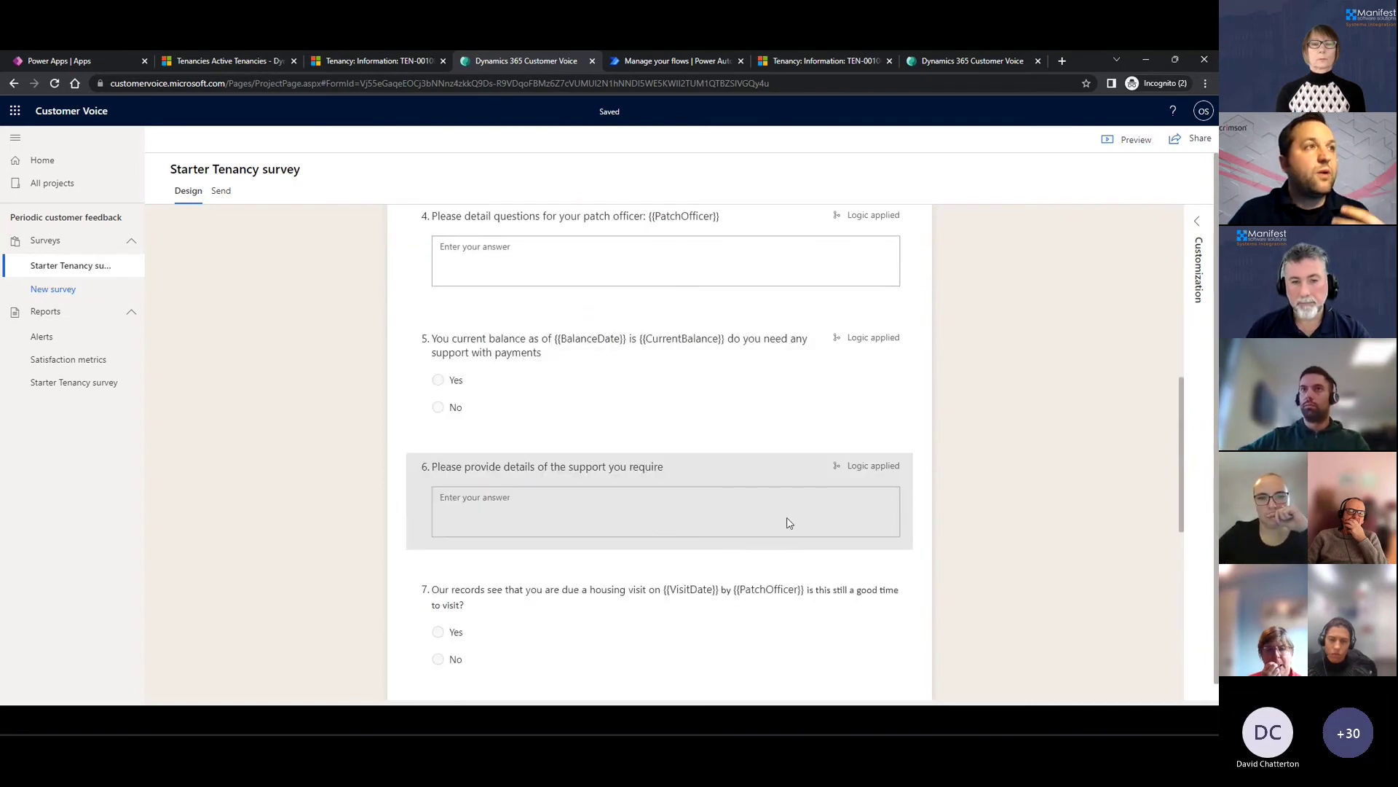
scroll(786, 520, "up", 3)
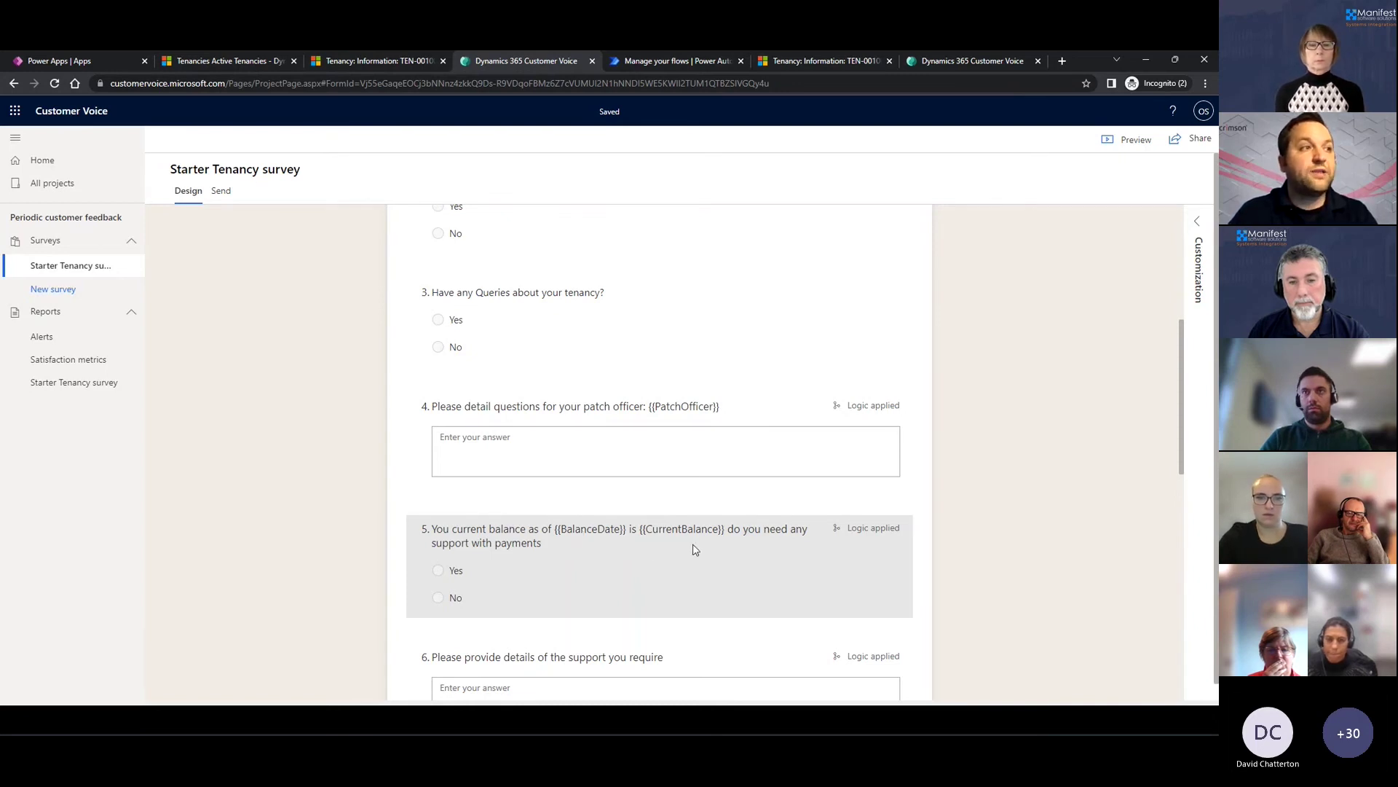
Step: Review the survey's personalization variables and their default values
left_click(1198, 265)
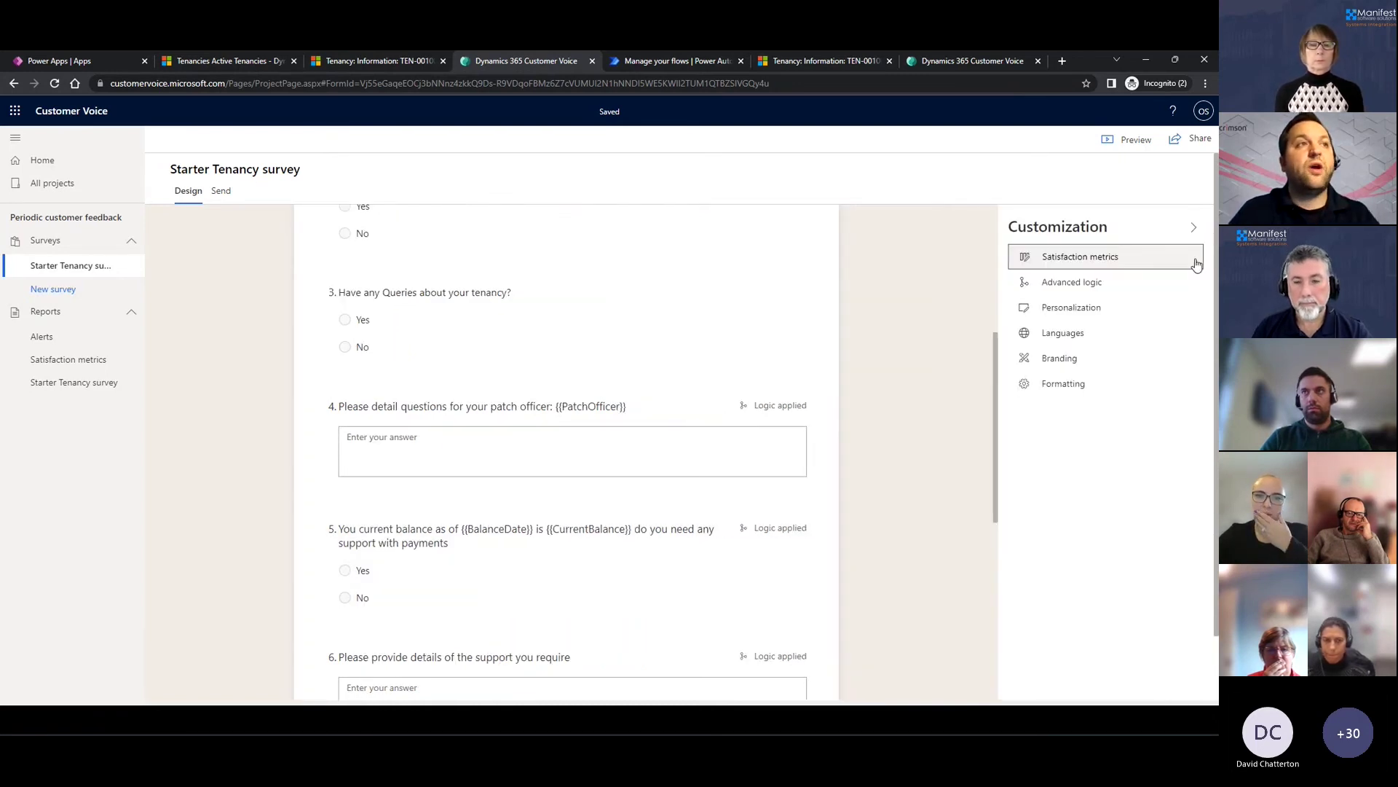
left_click(1060, 310)
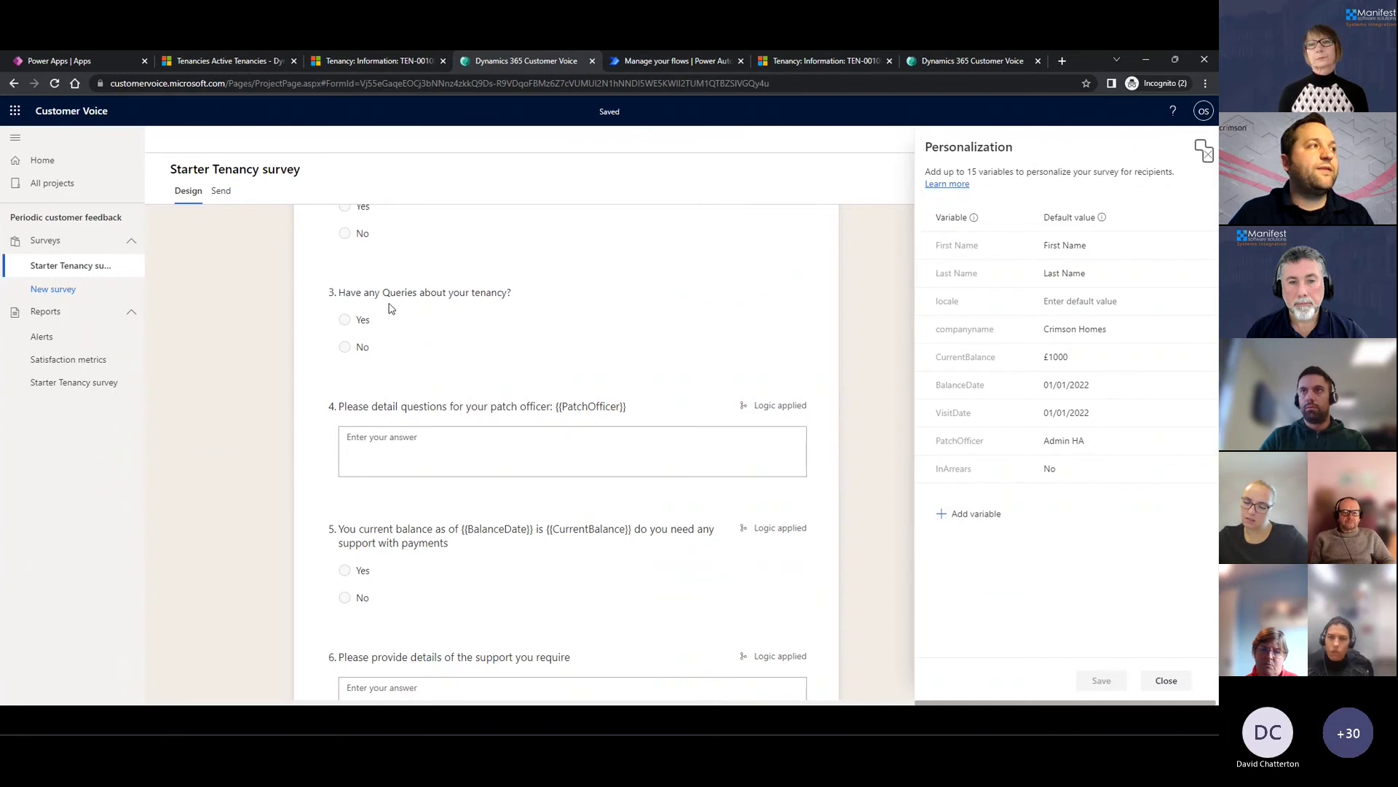
left_click(659, 423)
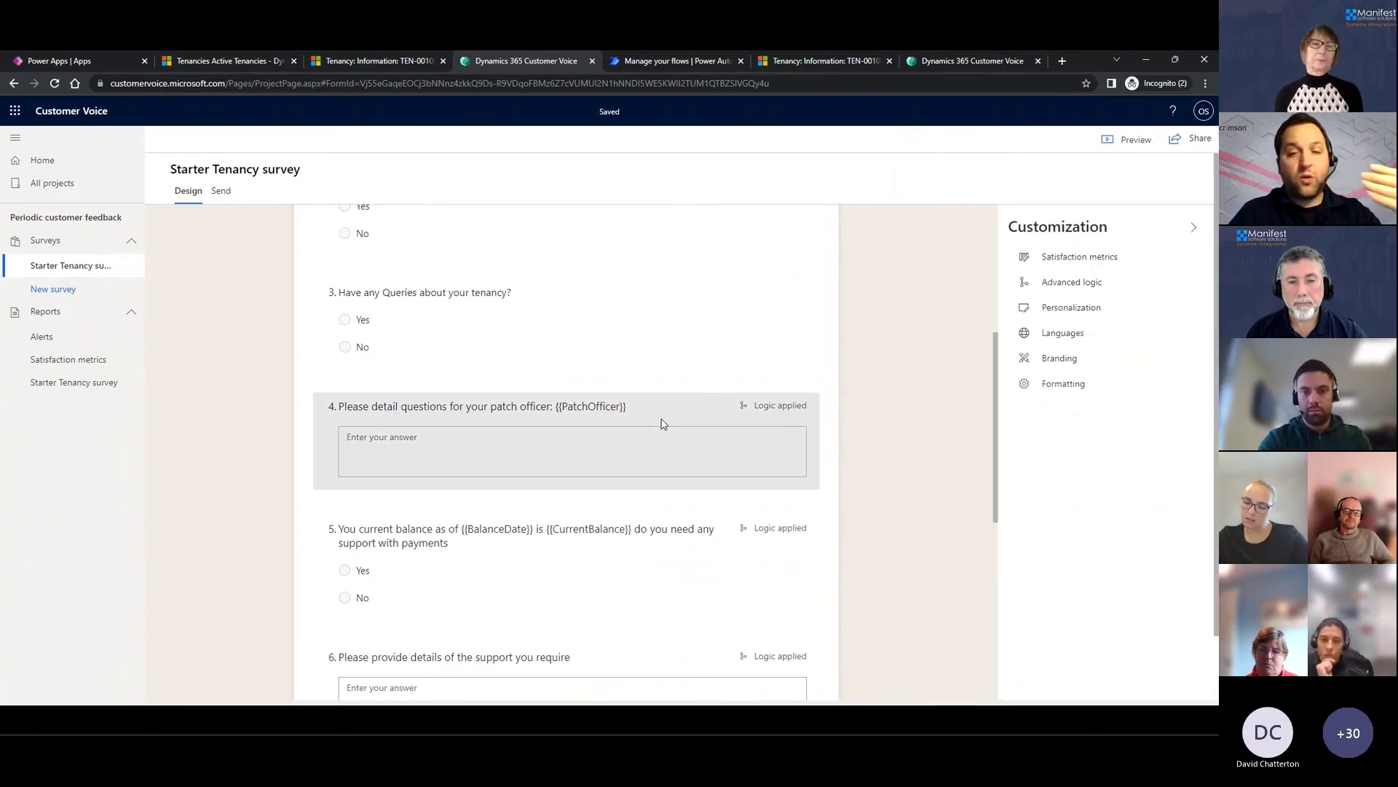
Step: Inspect the display logic and variable text of question 4 about details for the patch officer
left_click(624, 417)
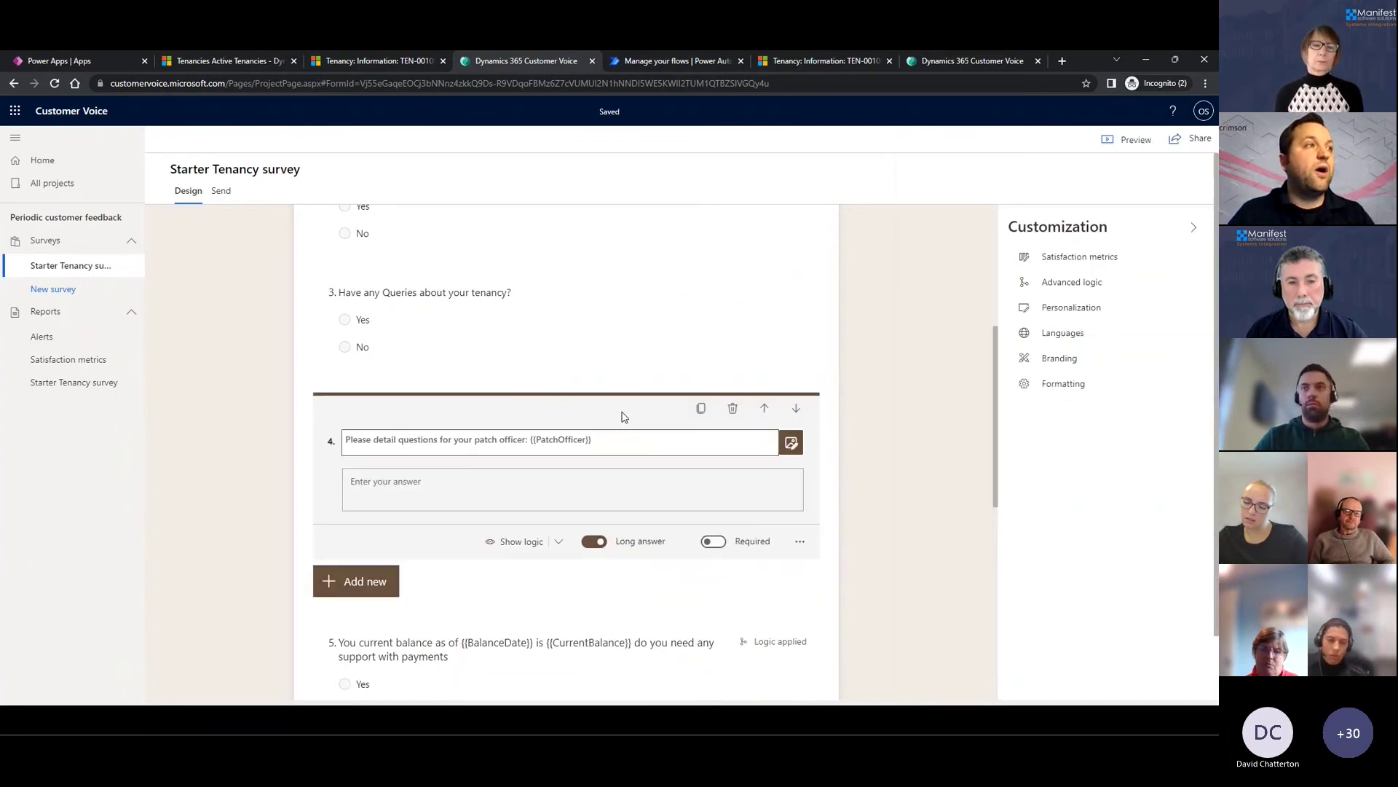
left_click(524, 541)
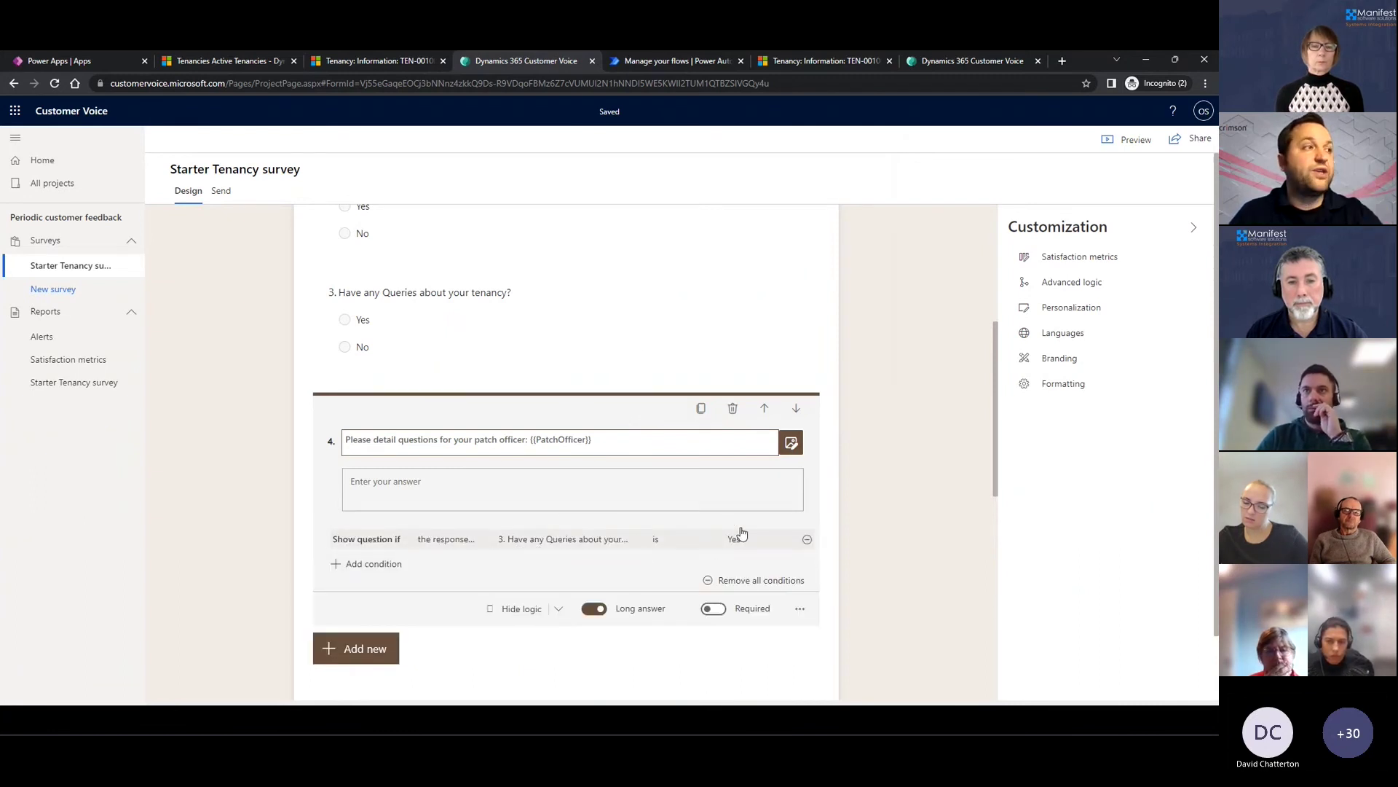
left_click(443, 497)
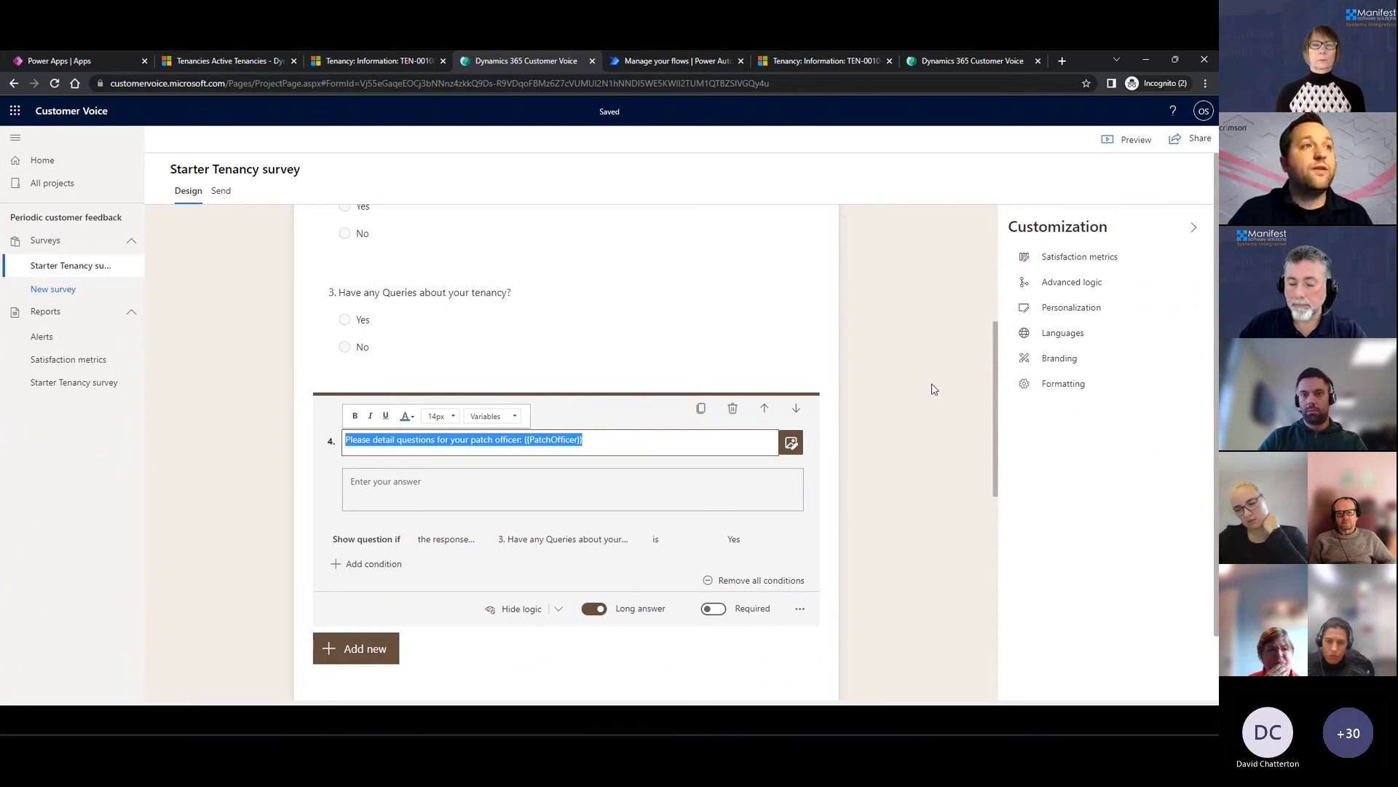
scroll(926, 388, "up", 5)
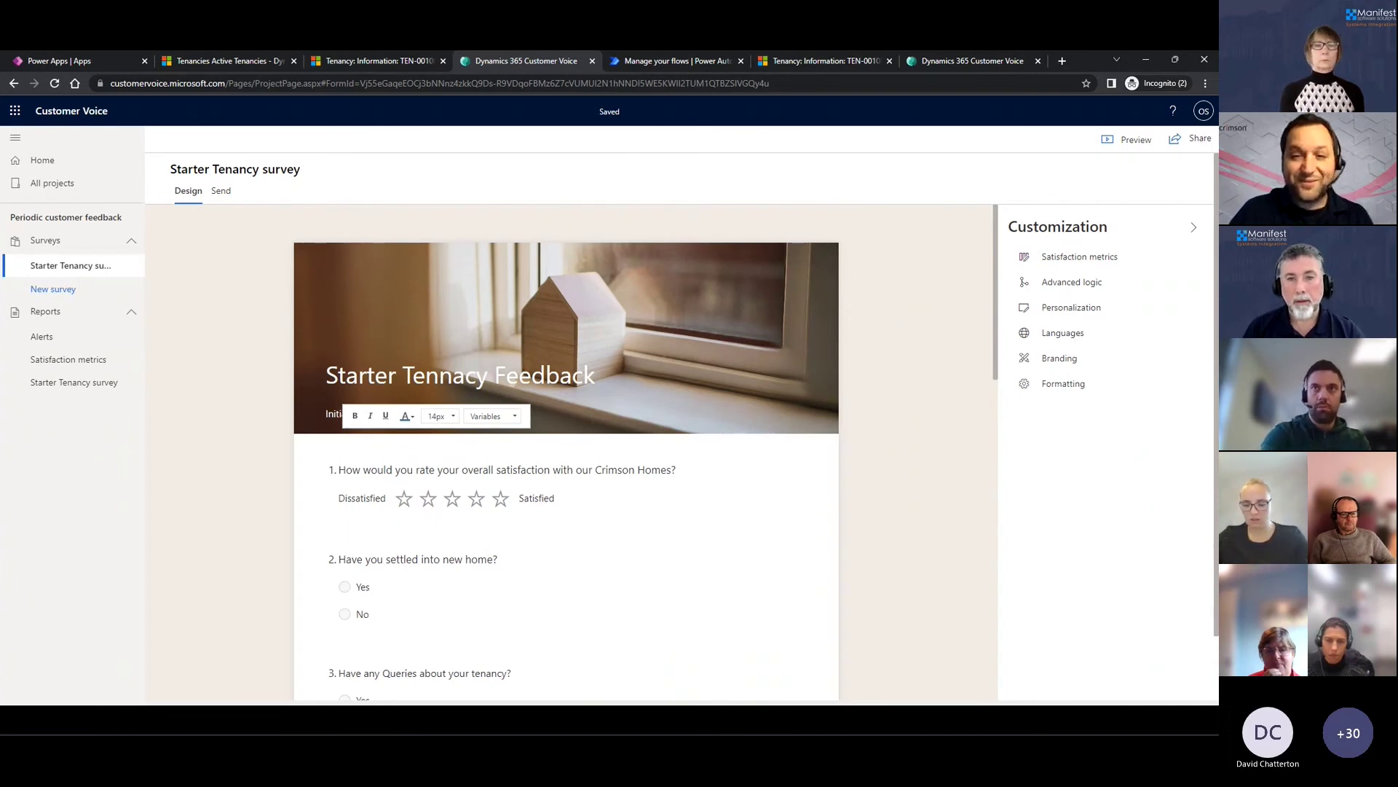
Step: Begin the survey from the Outlook invitation email and answer 4 stars for satisfaction, Yes to having settled in and No to tenancy queries
key("alt+Tab")
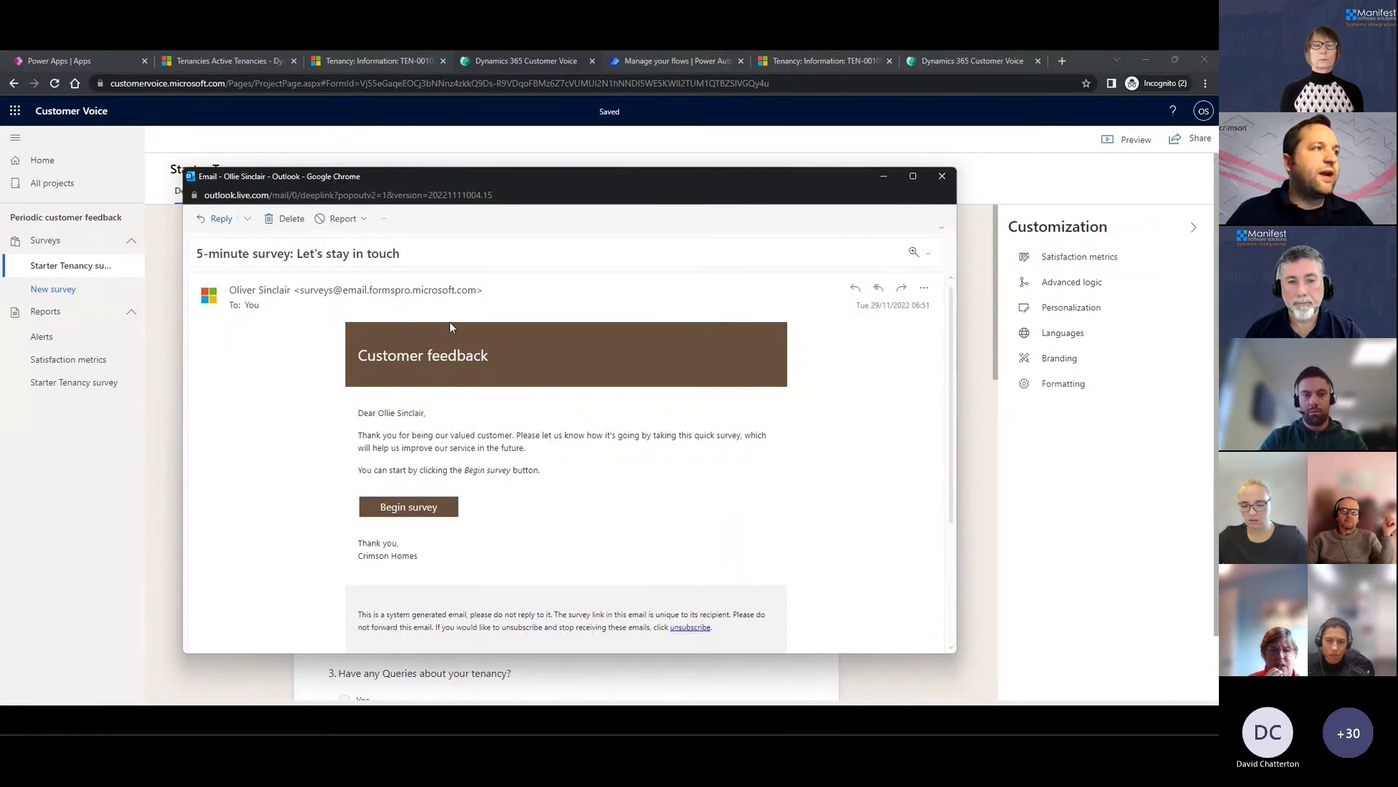
left_click(421, 510)
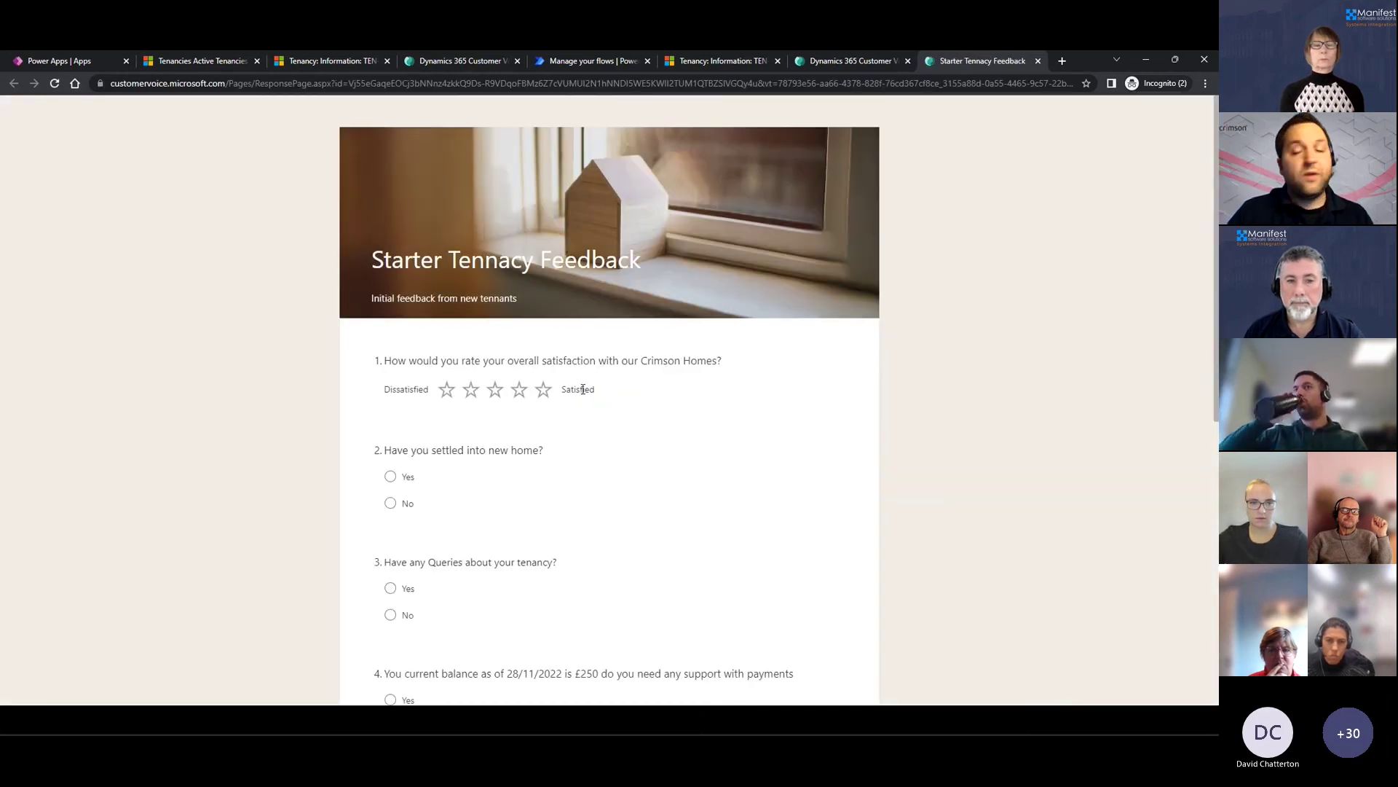
left_click(584, 388)
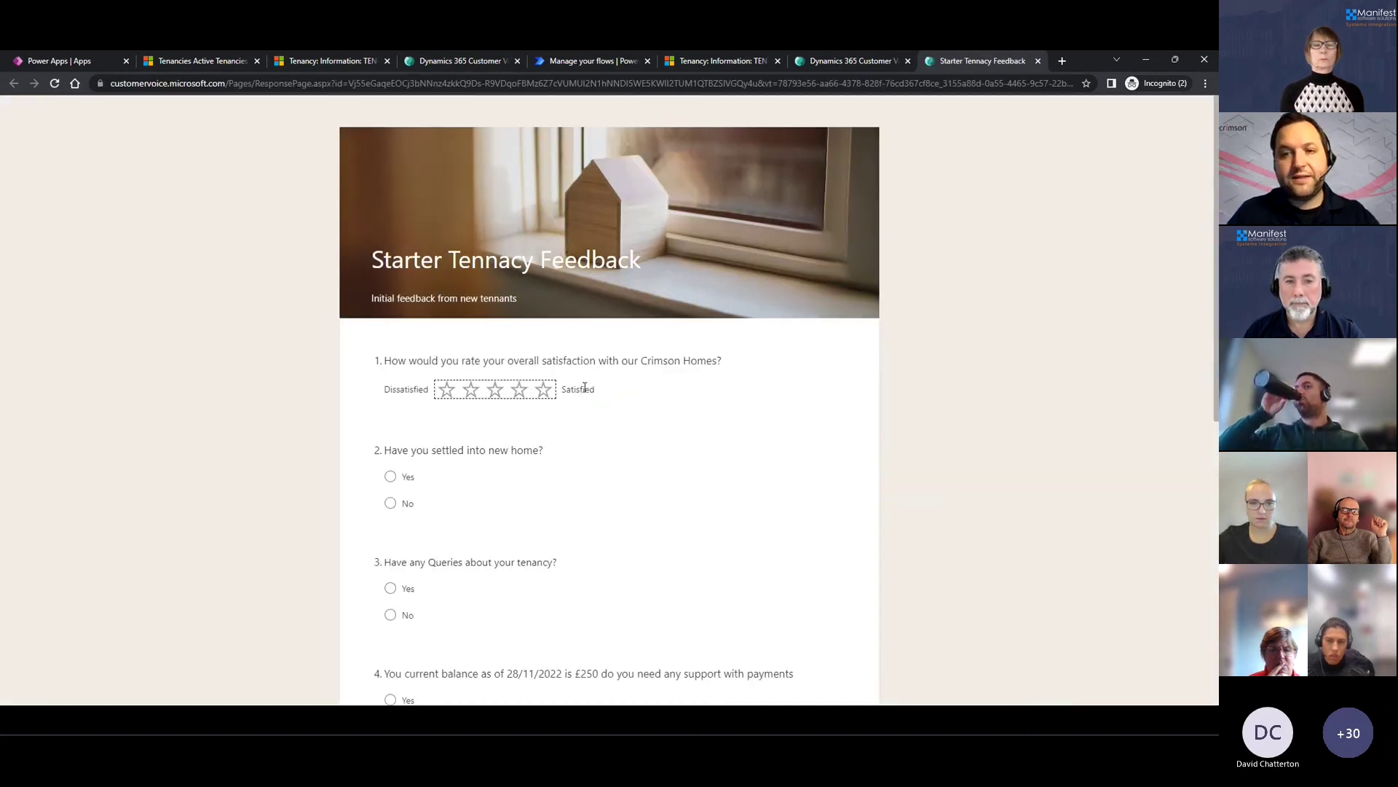
left_click(518, 390)
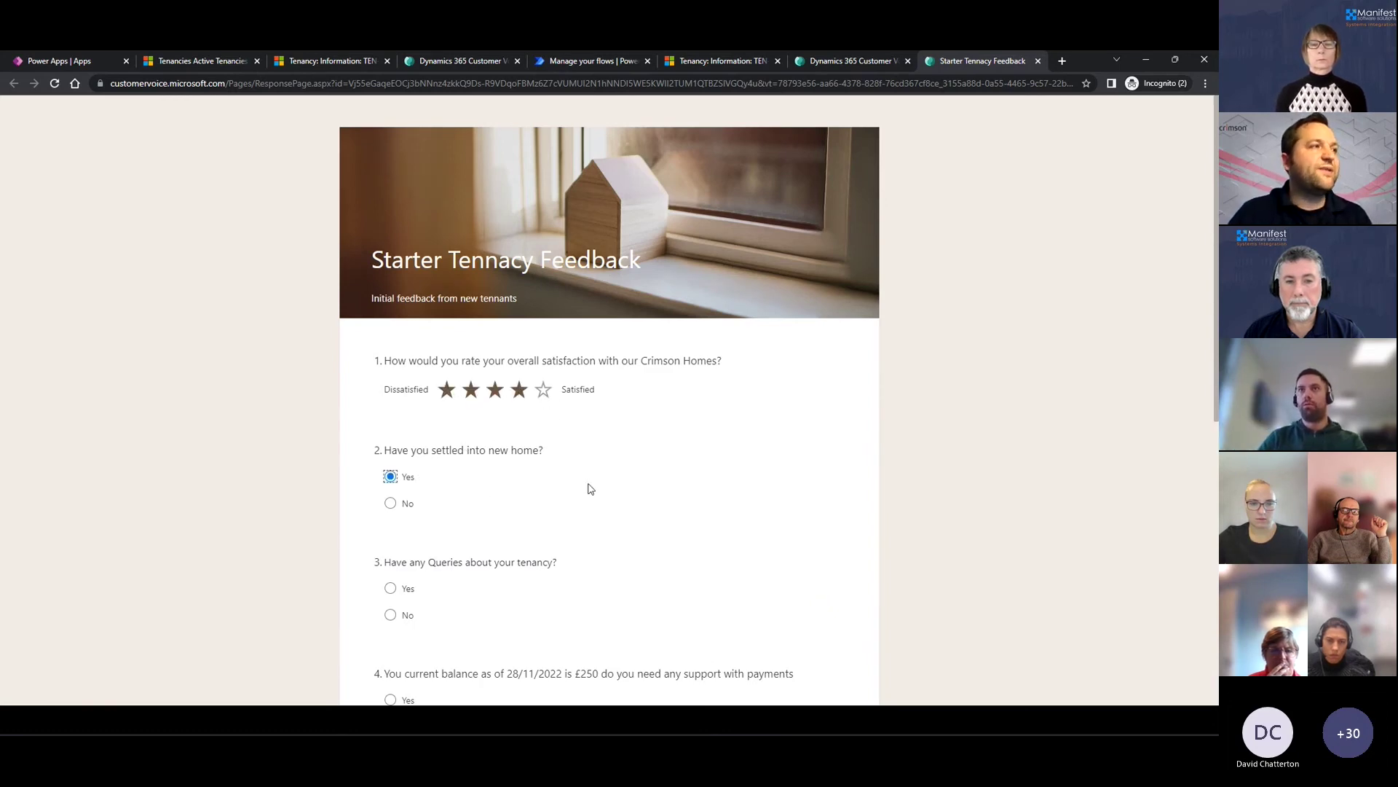
scroll(568, 502, "down", 1)
left_click(390, 554)
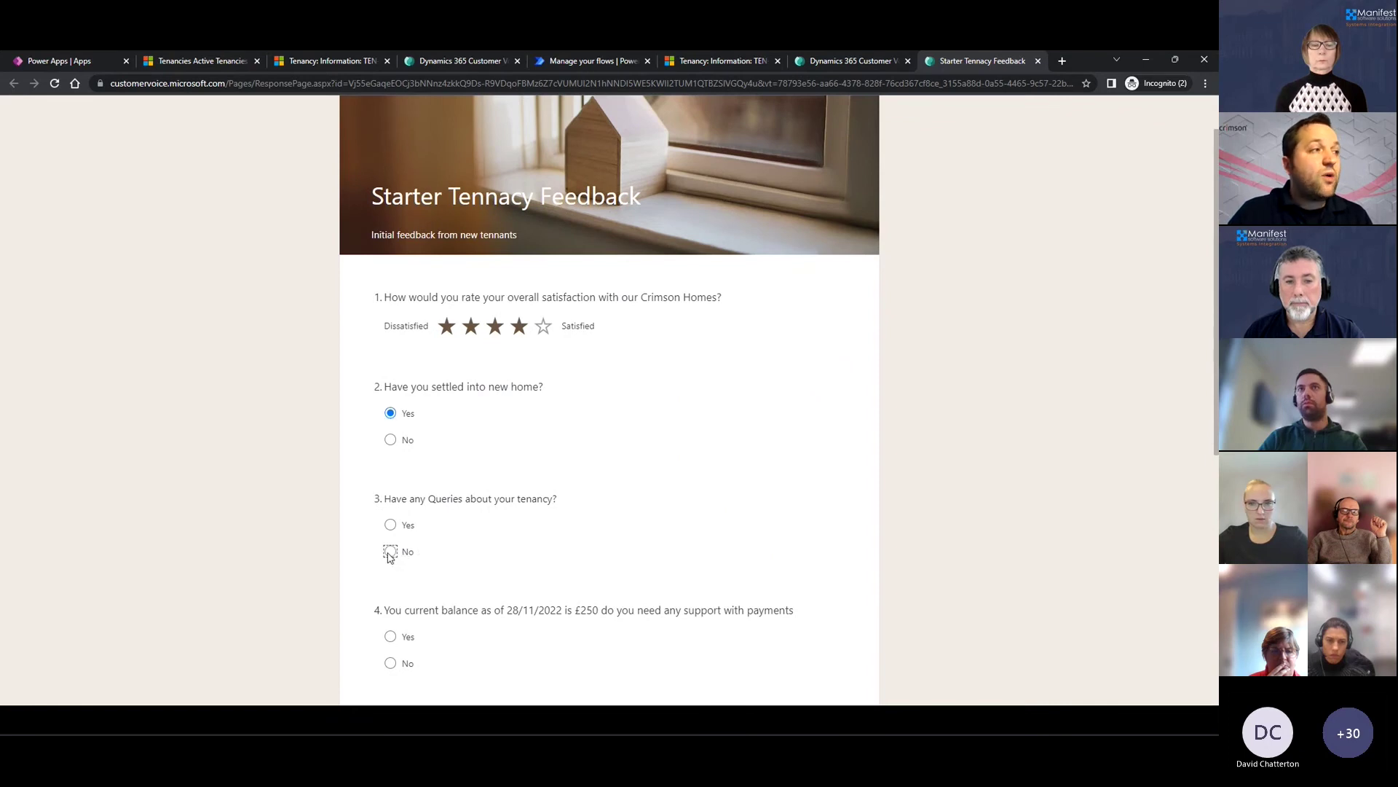
Step: Answer Yes to needing payment support and give the details "I need help with my Housing Benefit Application"
scroll(603, 496, "down", 3)
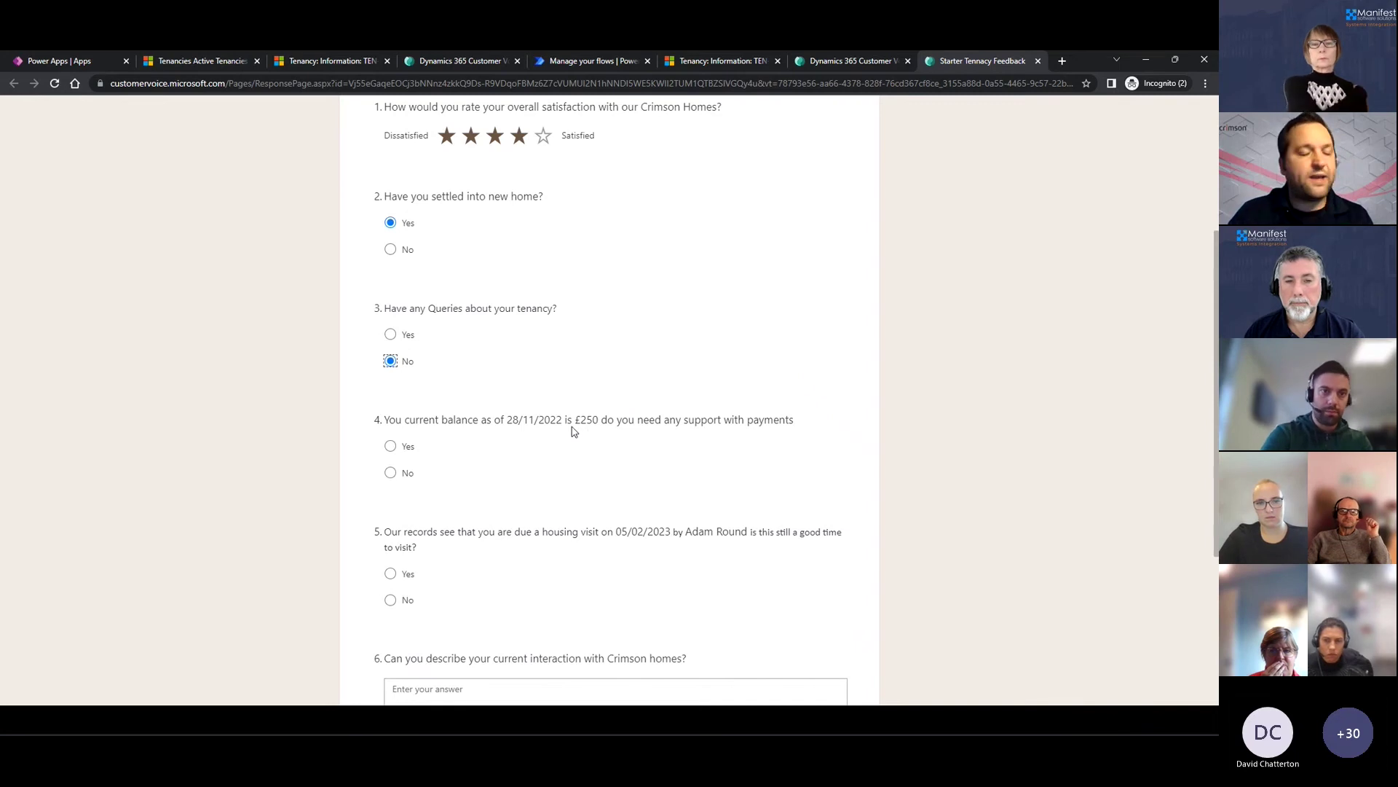
left_click(391, 447)
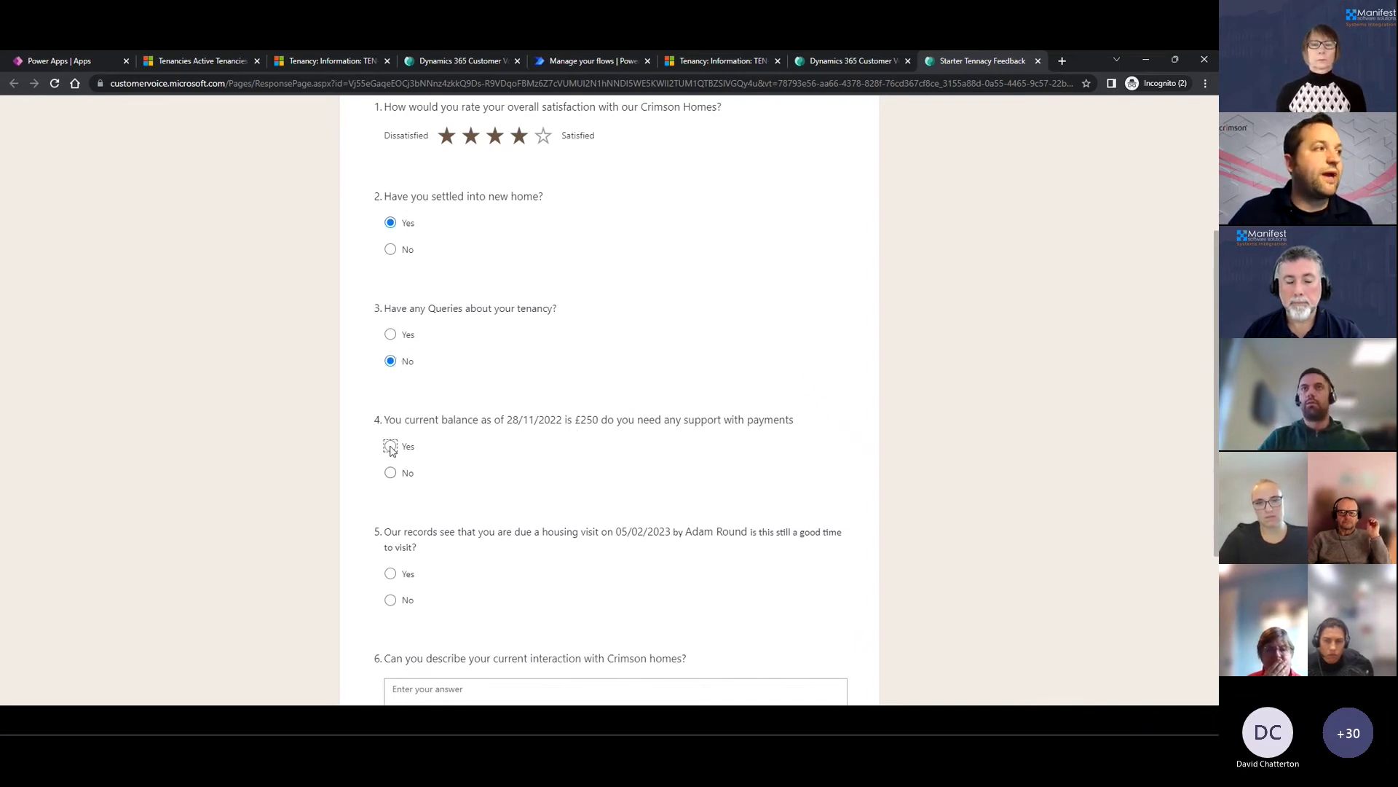
left_click(448, 565)
type("I need help with my Housing Benefit Application")
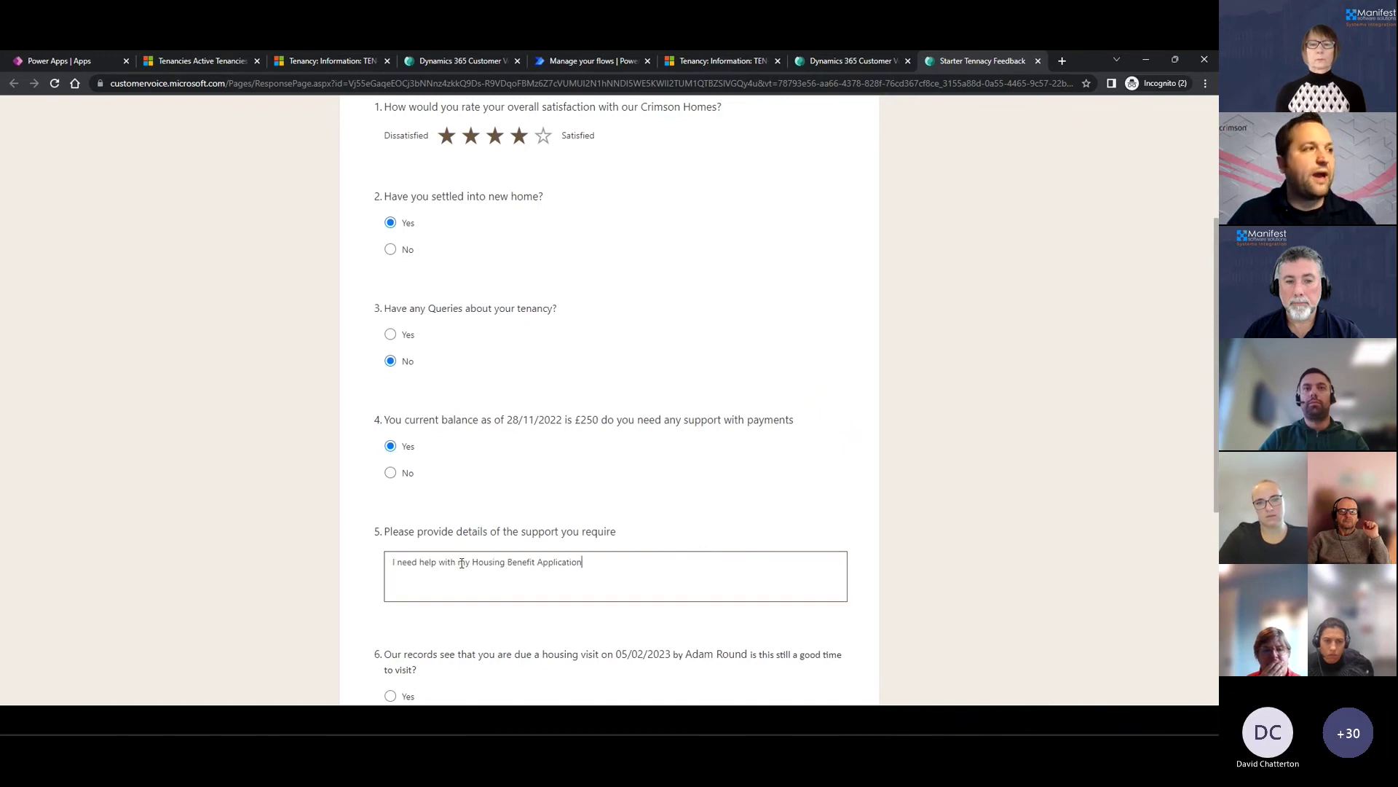
Step: Try No on the housing visit question to check its follow-up, and set the answer to Yes
scroll(925, 568, "down", 2)
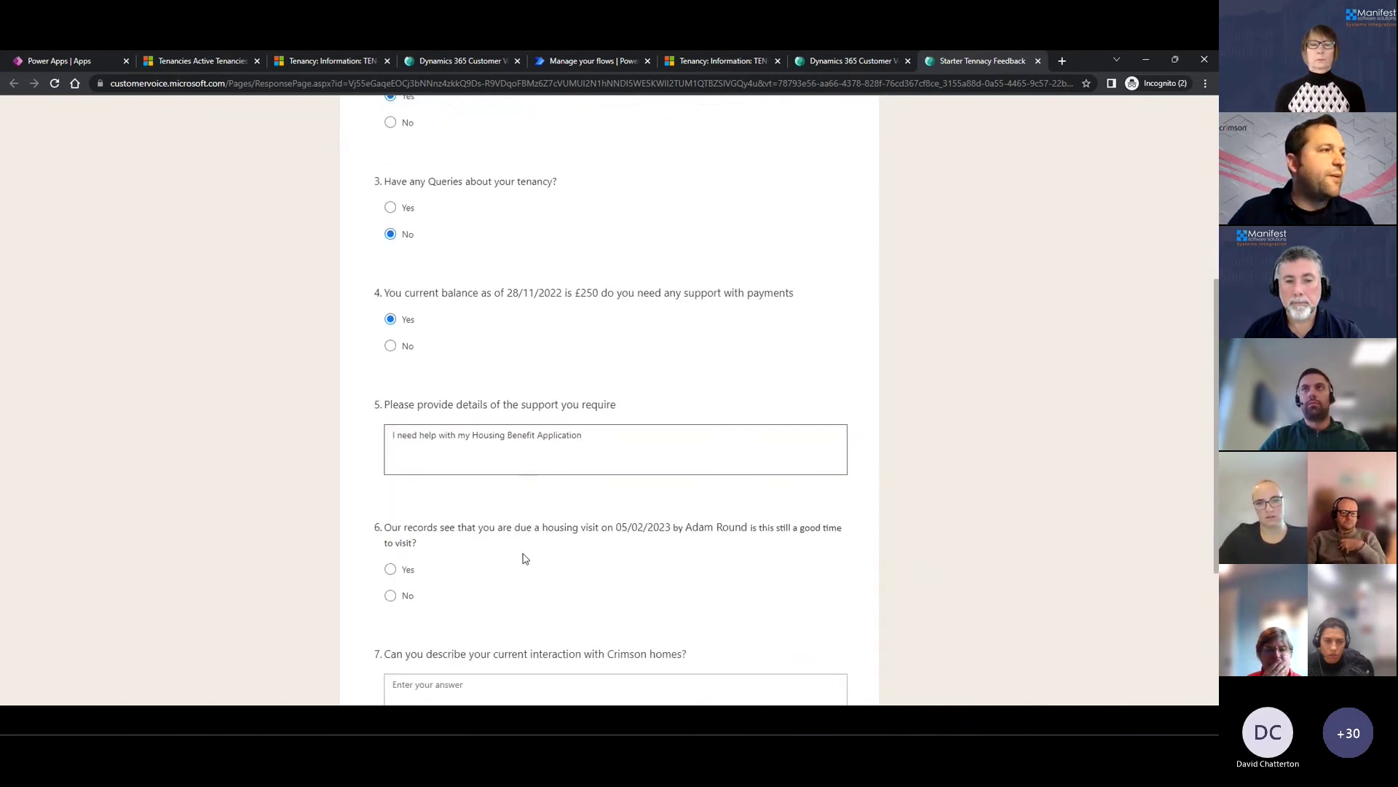
scroll(466, 539, "down", 1)
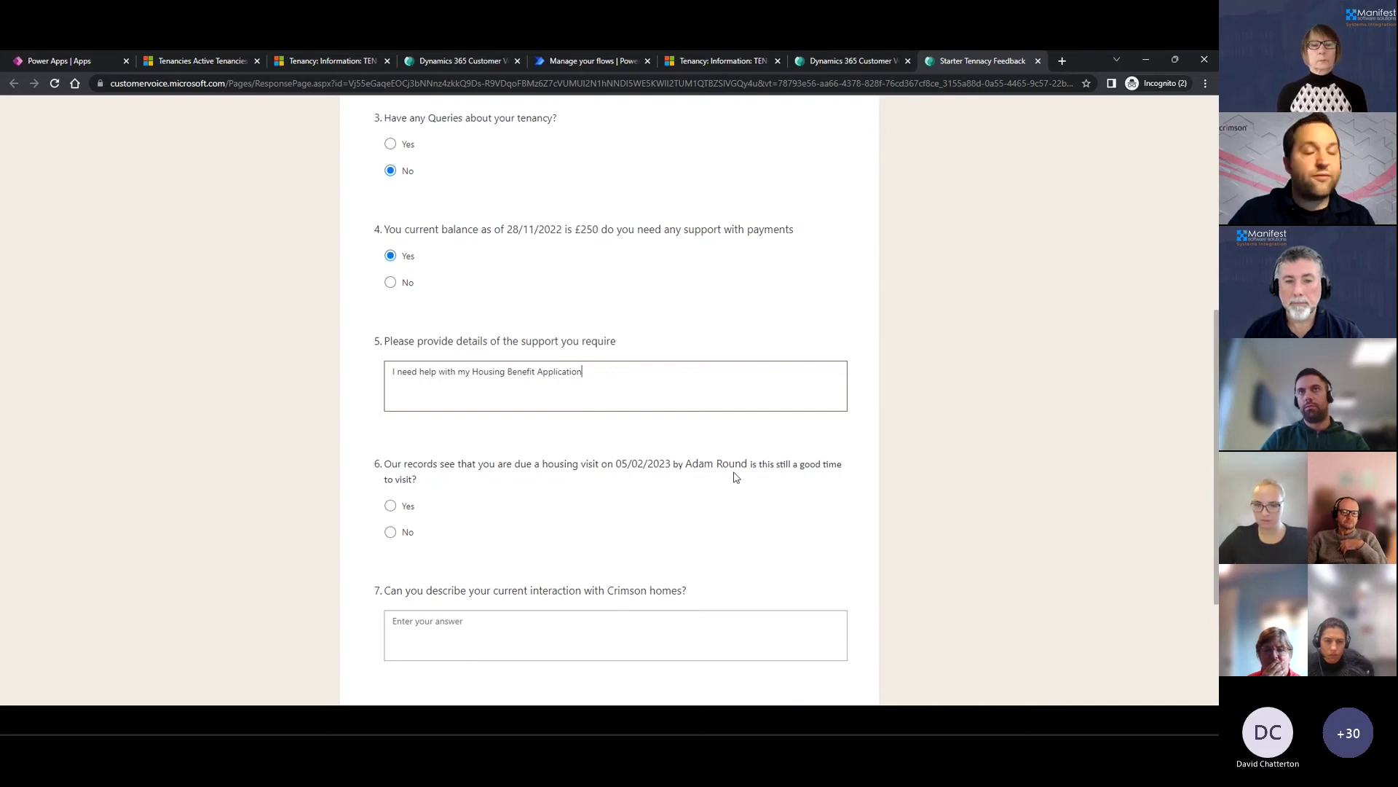
left_click(391, 510)
left_click(391, 532)
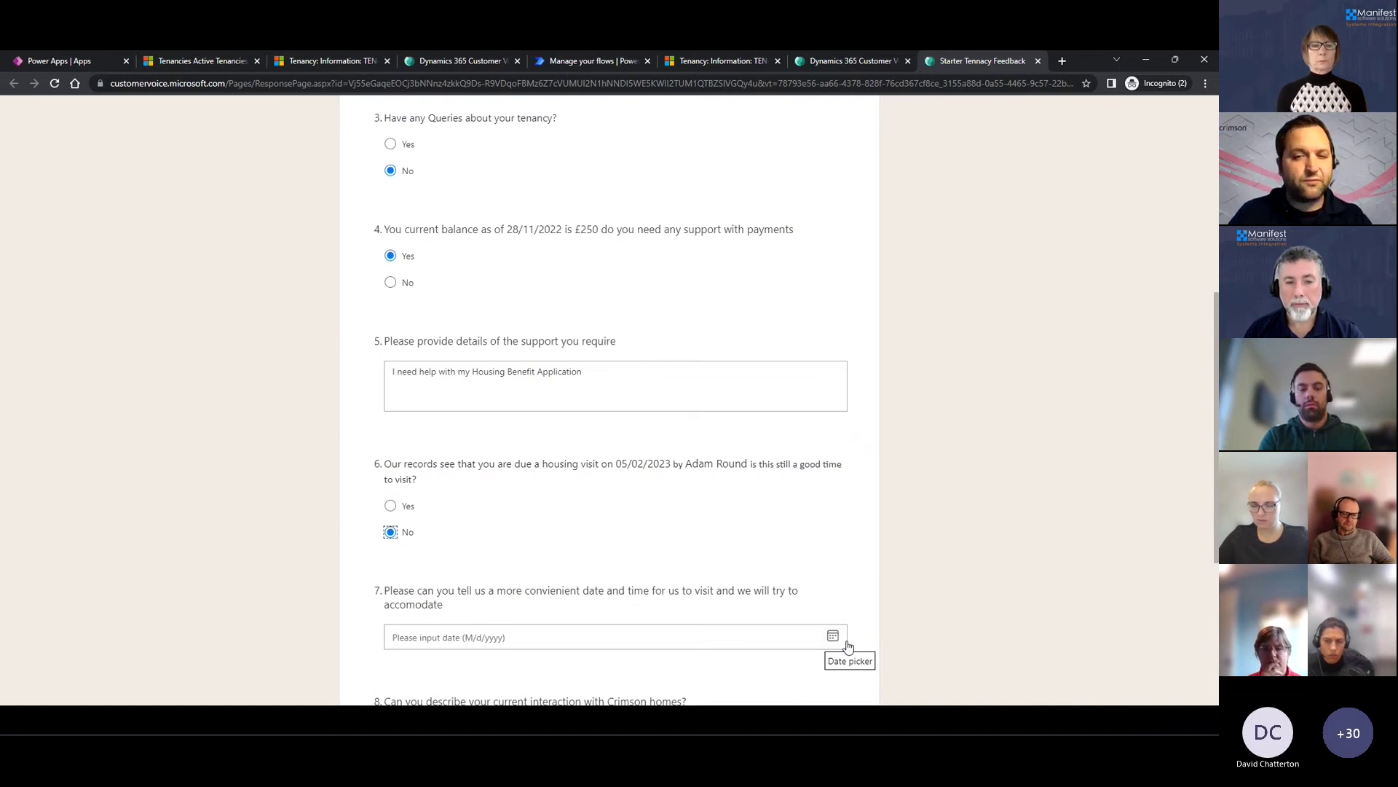
left_click(390, 506)
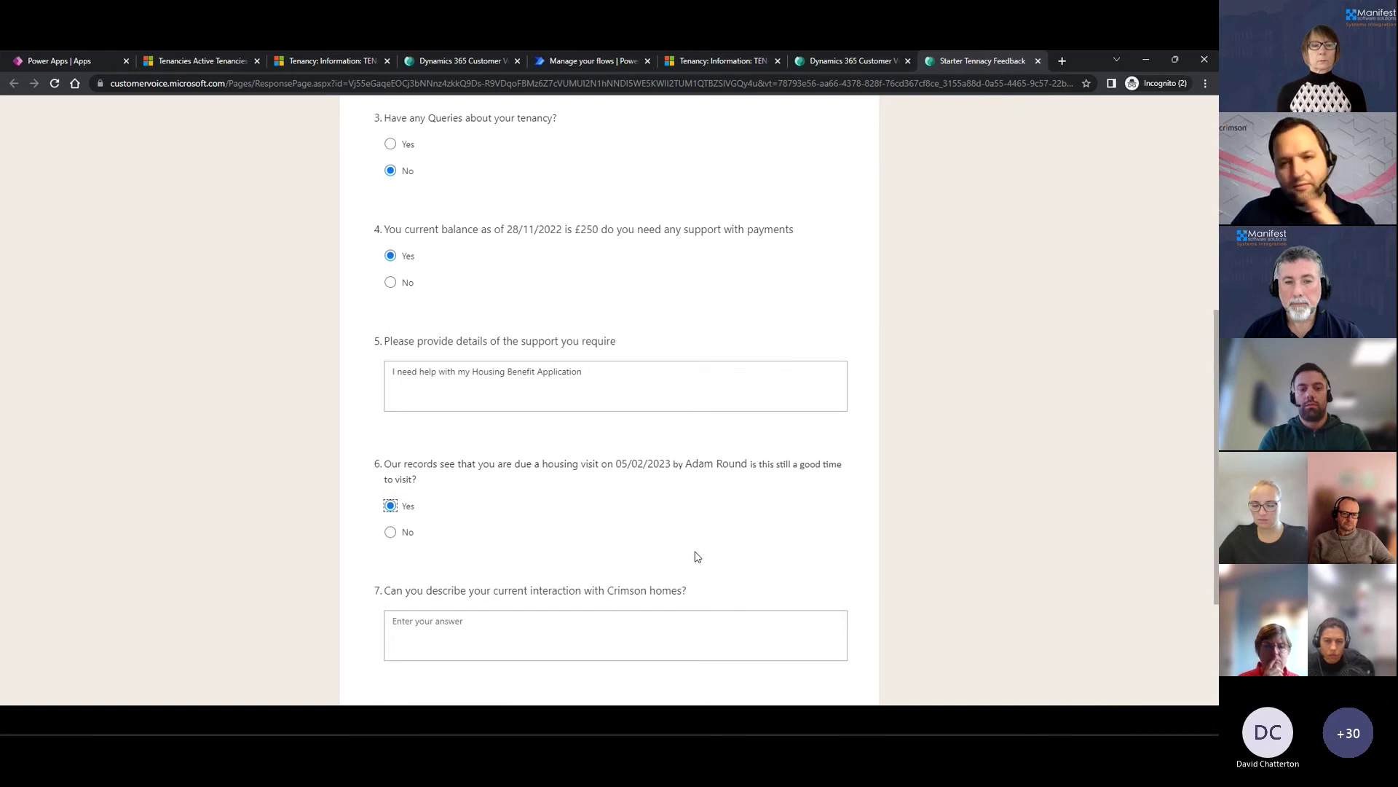
Step: Answer the question about current interaction with Crimson homes with "great! love the communication thanks" and submit the survey
scroll(634, 524, "down", 1)
left_click(514, 567)
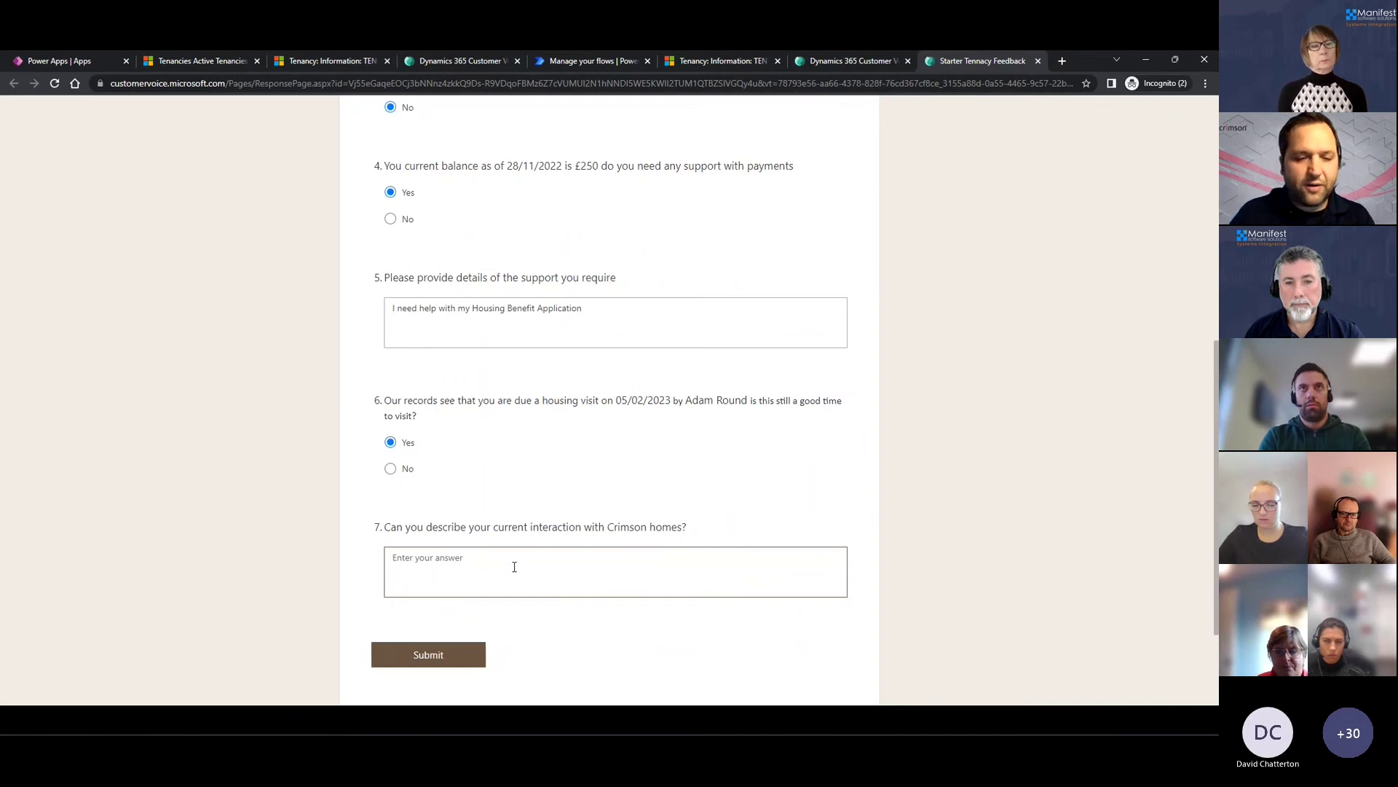
type("gr")
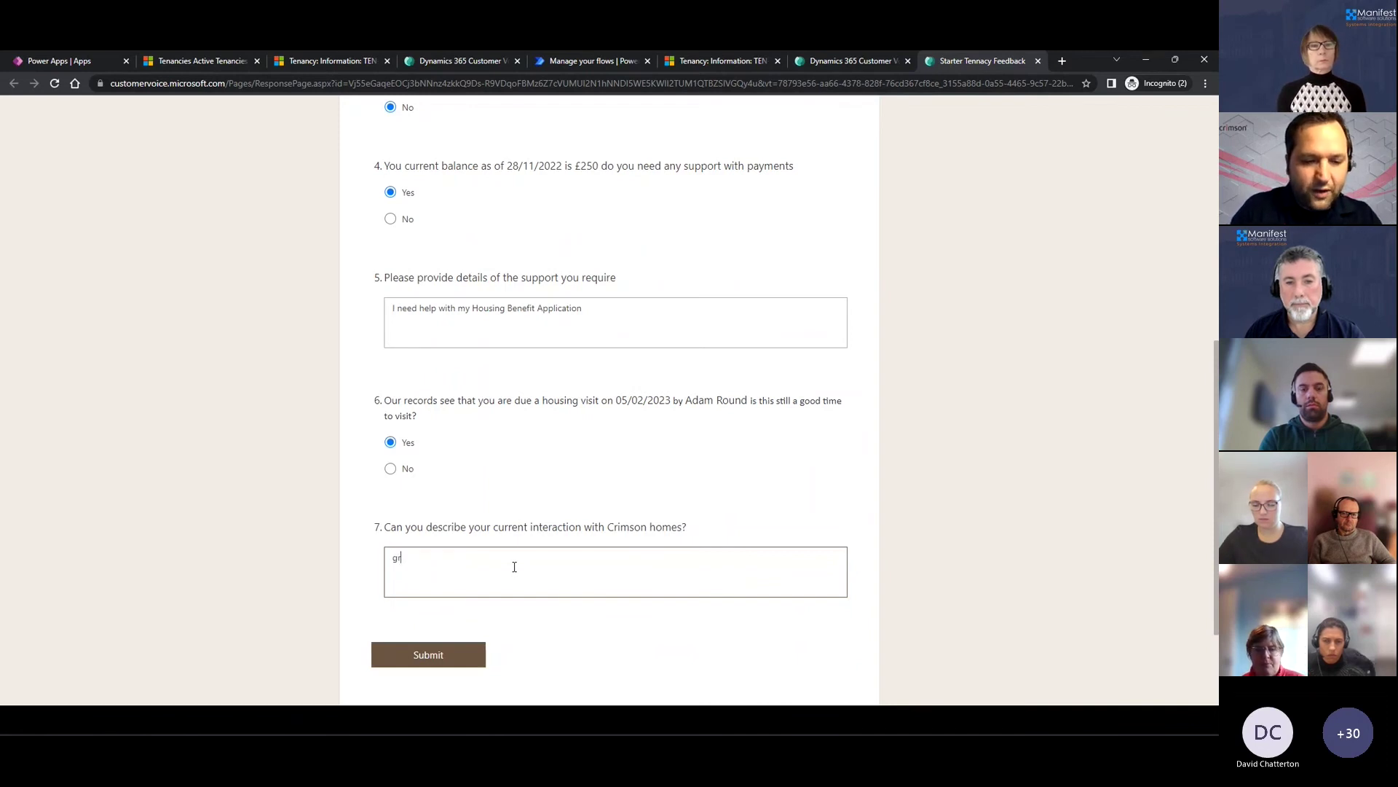
type("eat! ")
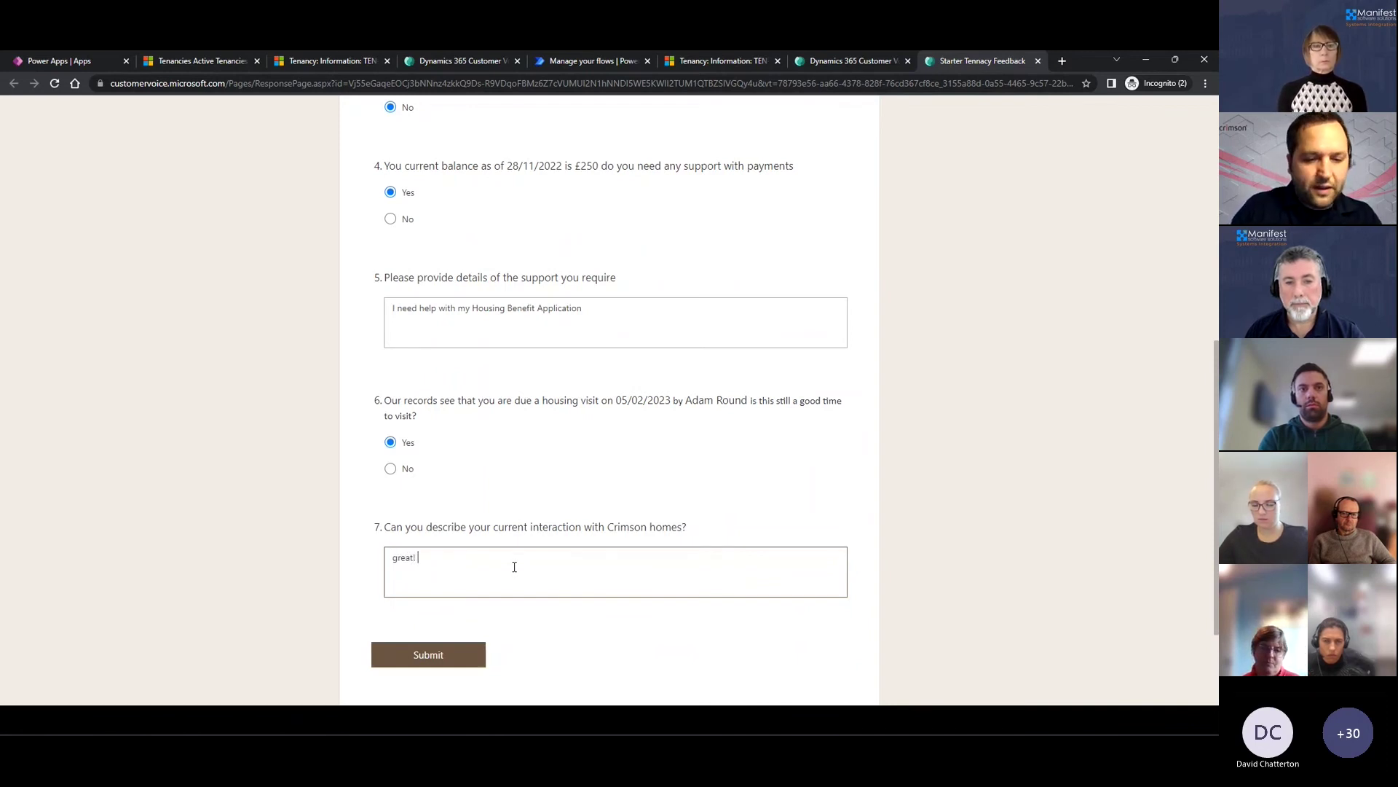
type("love the co")
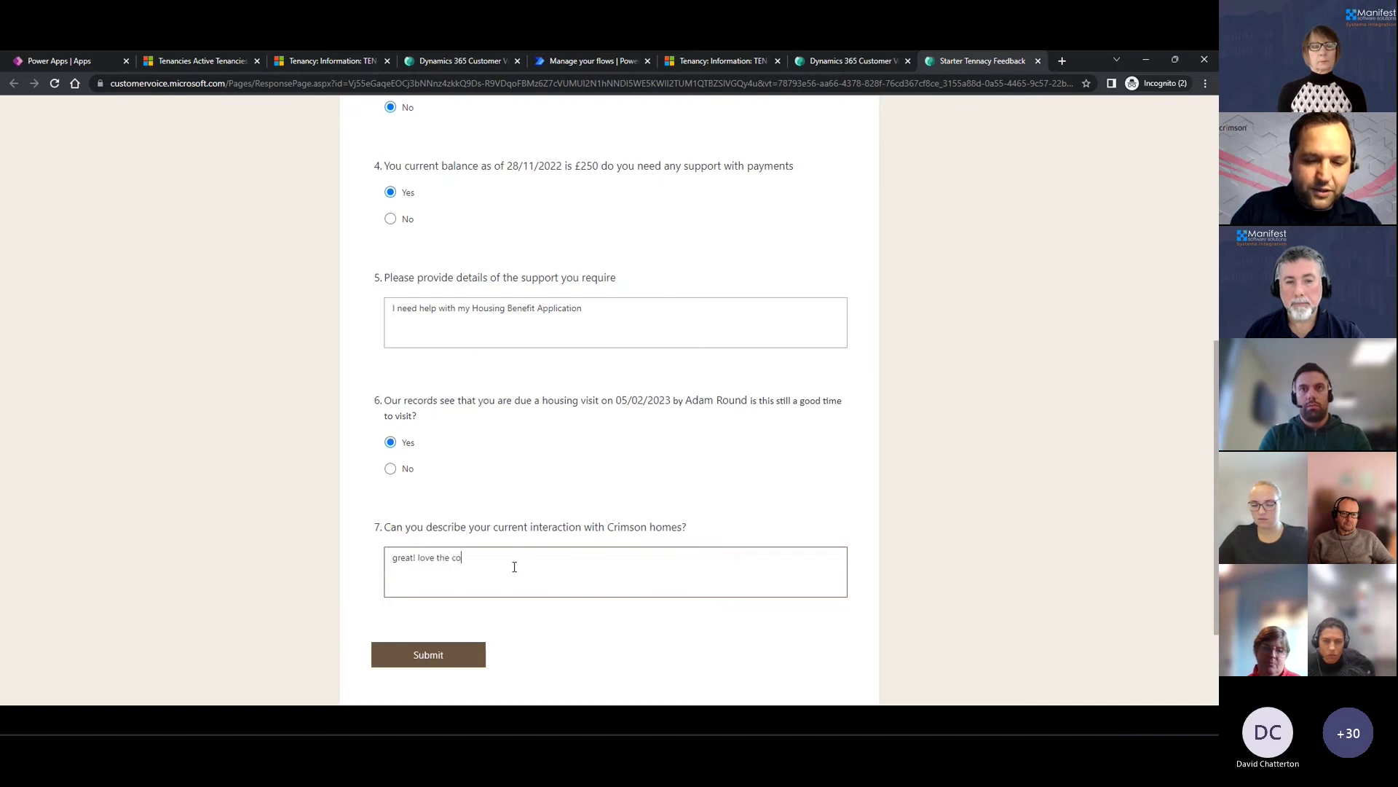
type("mmunication")
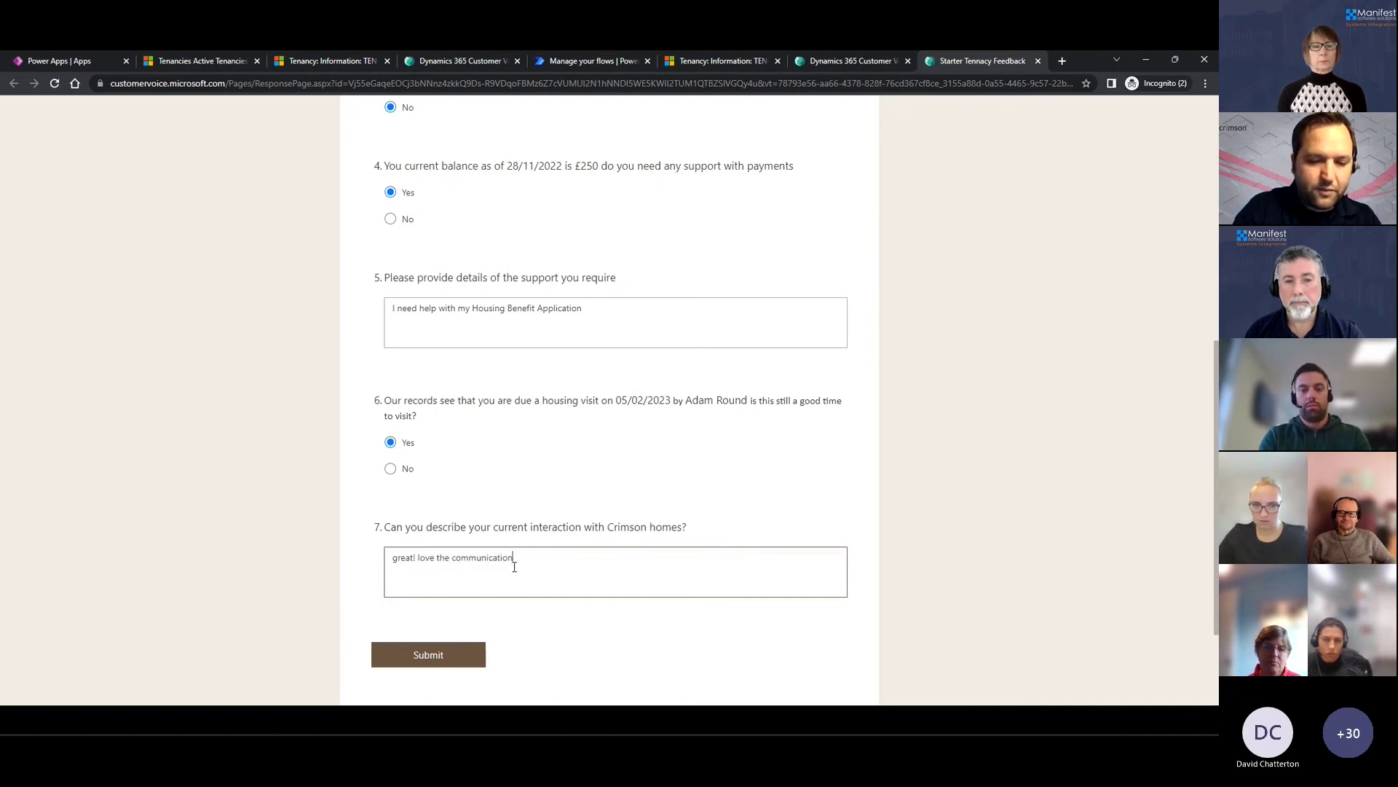
type(" thanks")
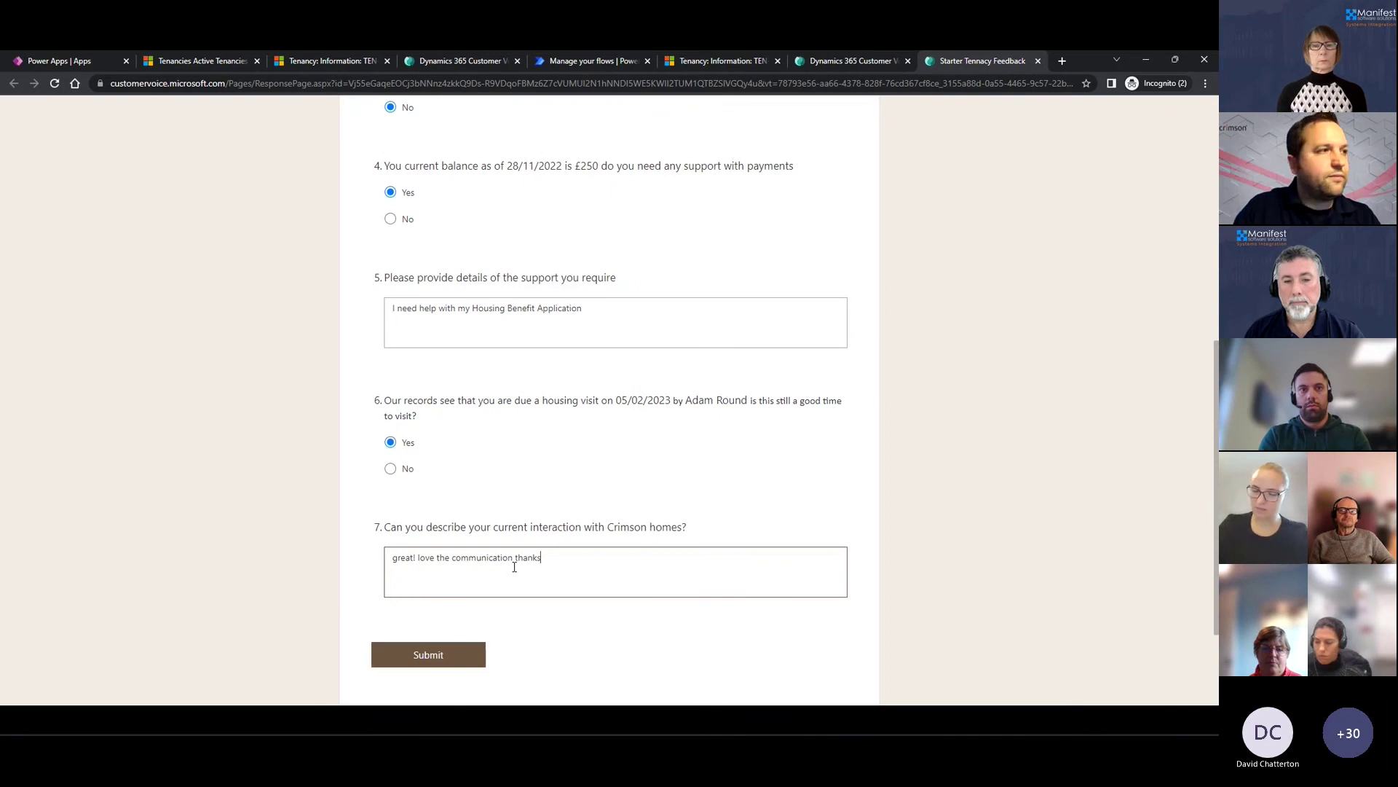
left_click(440, 659)
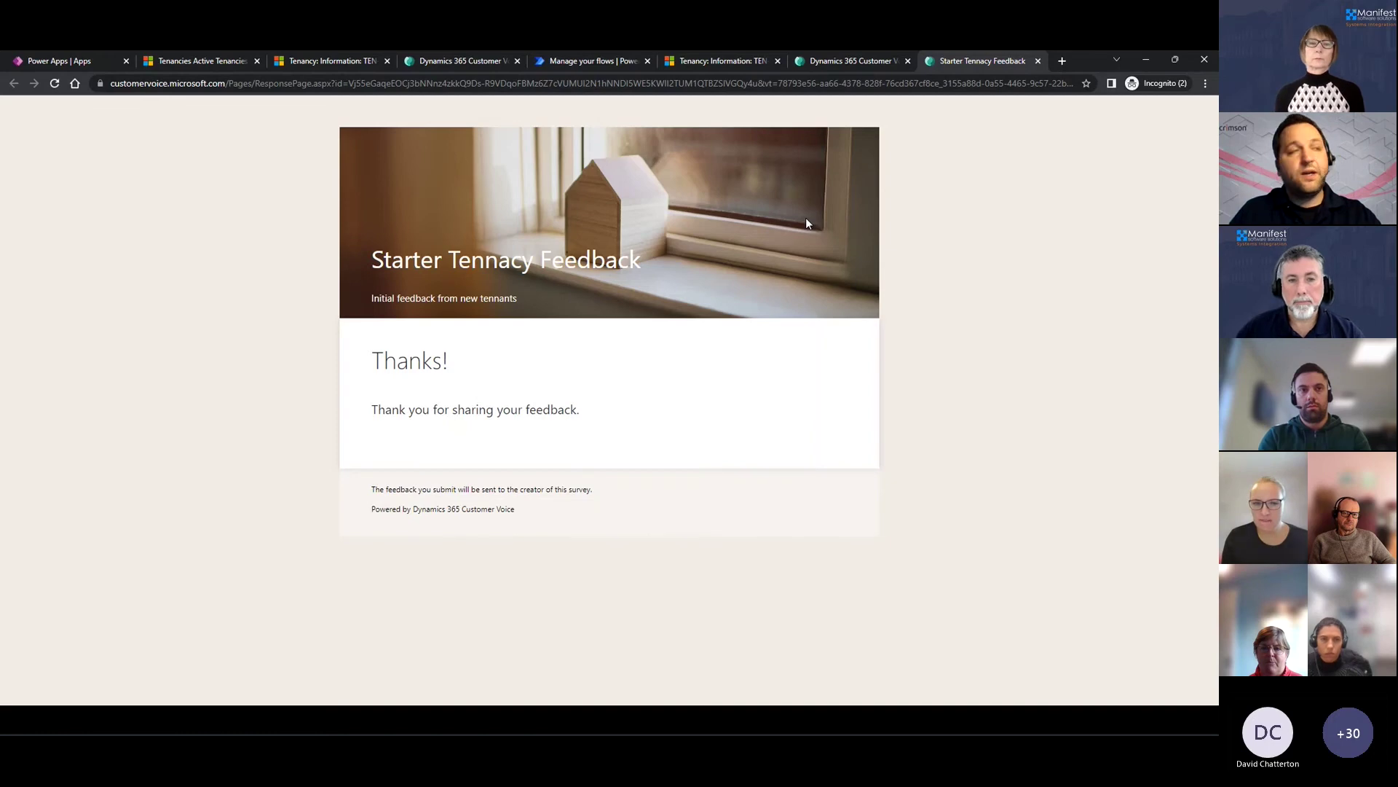
Step: Switch to Power Automate, open the "Create case from Survey response" flow for editing and inspect its Check Response Type and Is Case needed conditions
left_click(587, 62)
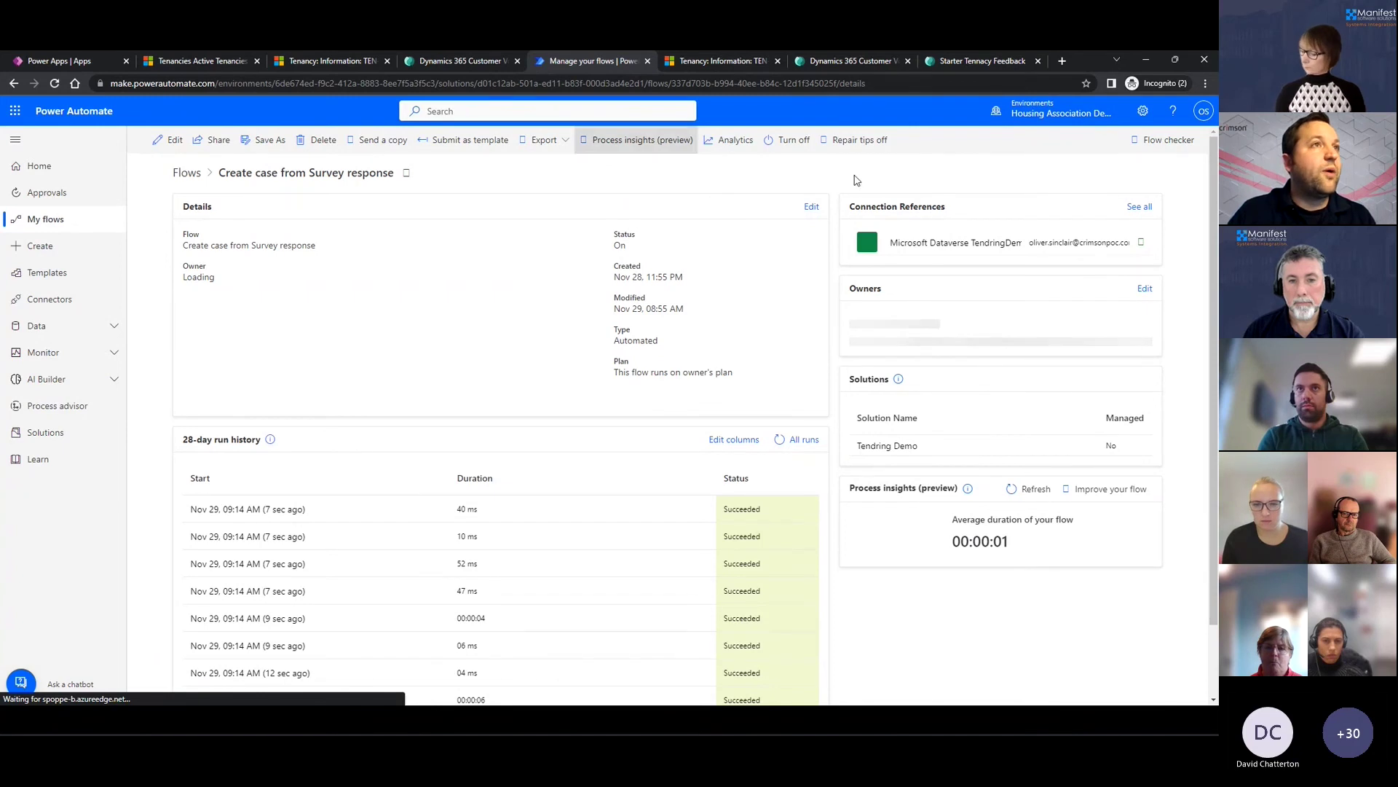
left_click(171, 147)
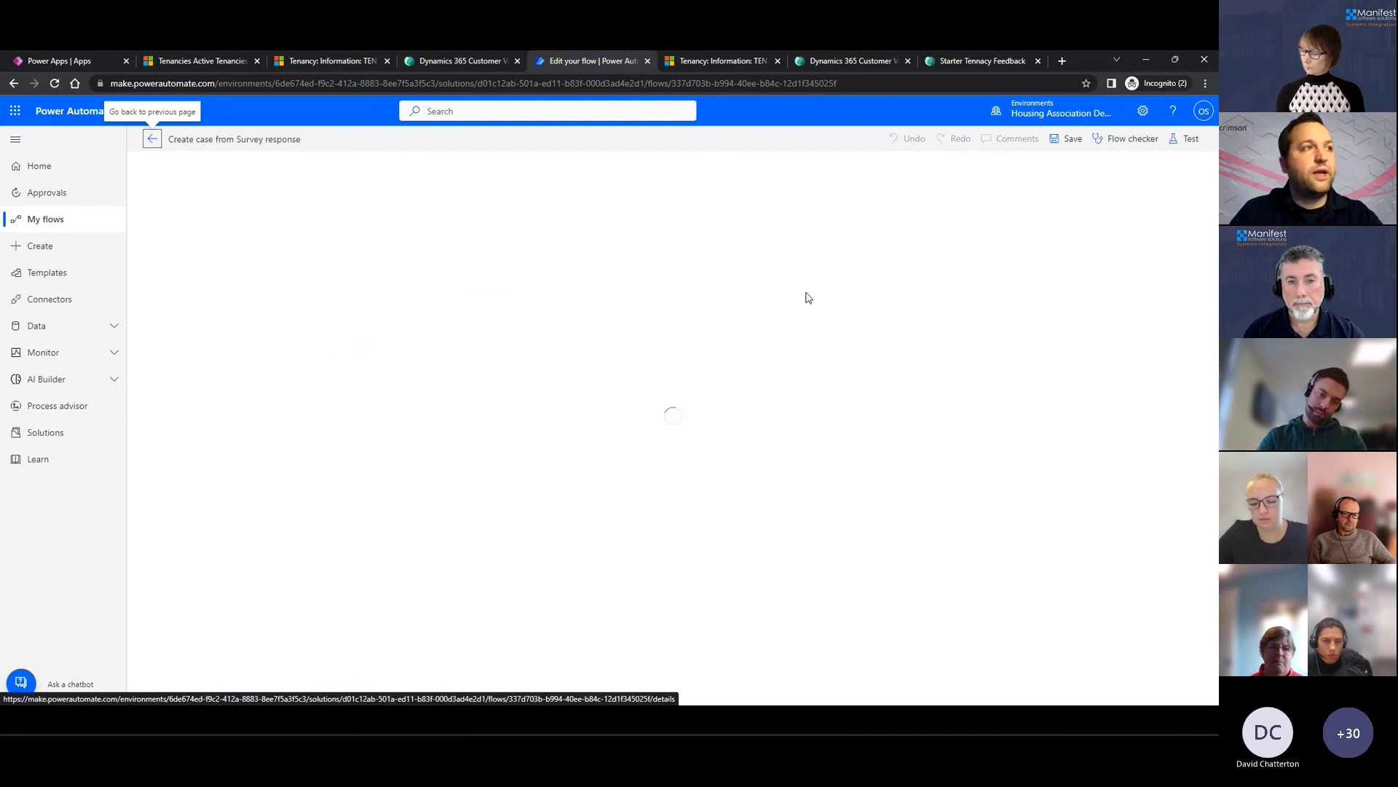
left_click(573, 240)
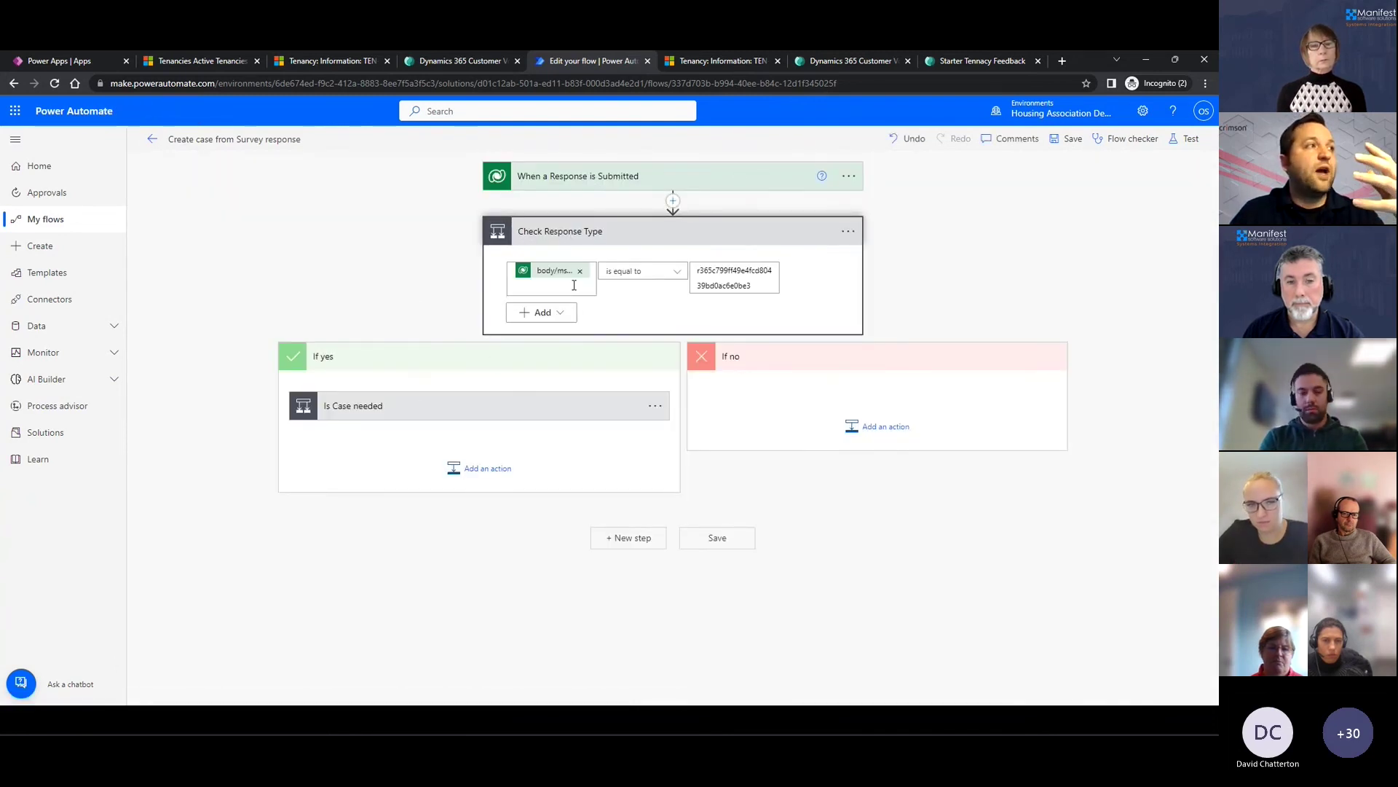
left_click(413, 408)
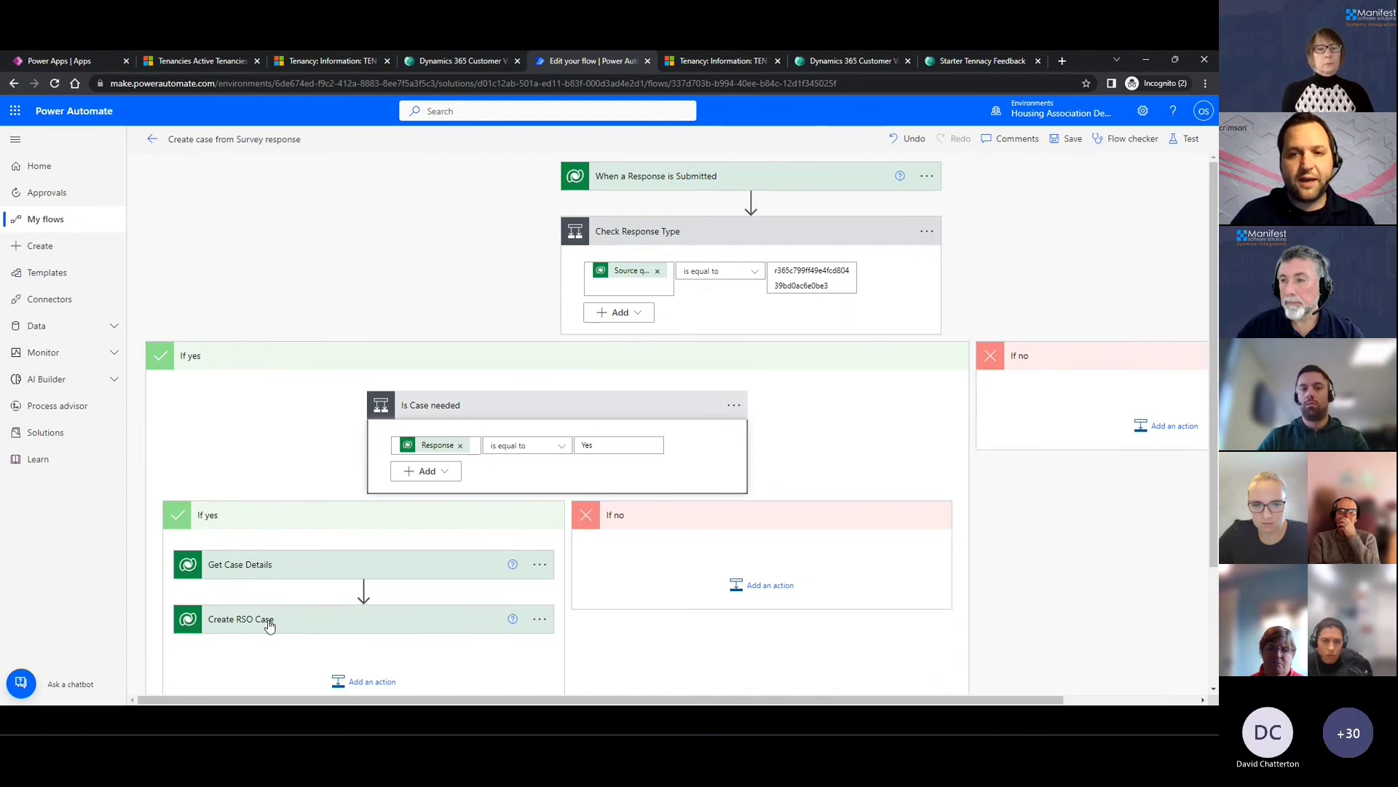
Step: Return to the tenancy record in Dynamics 365, reload it and expand the survey response and housing visit entries in its timeline
left_click(696, 63)
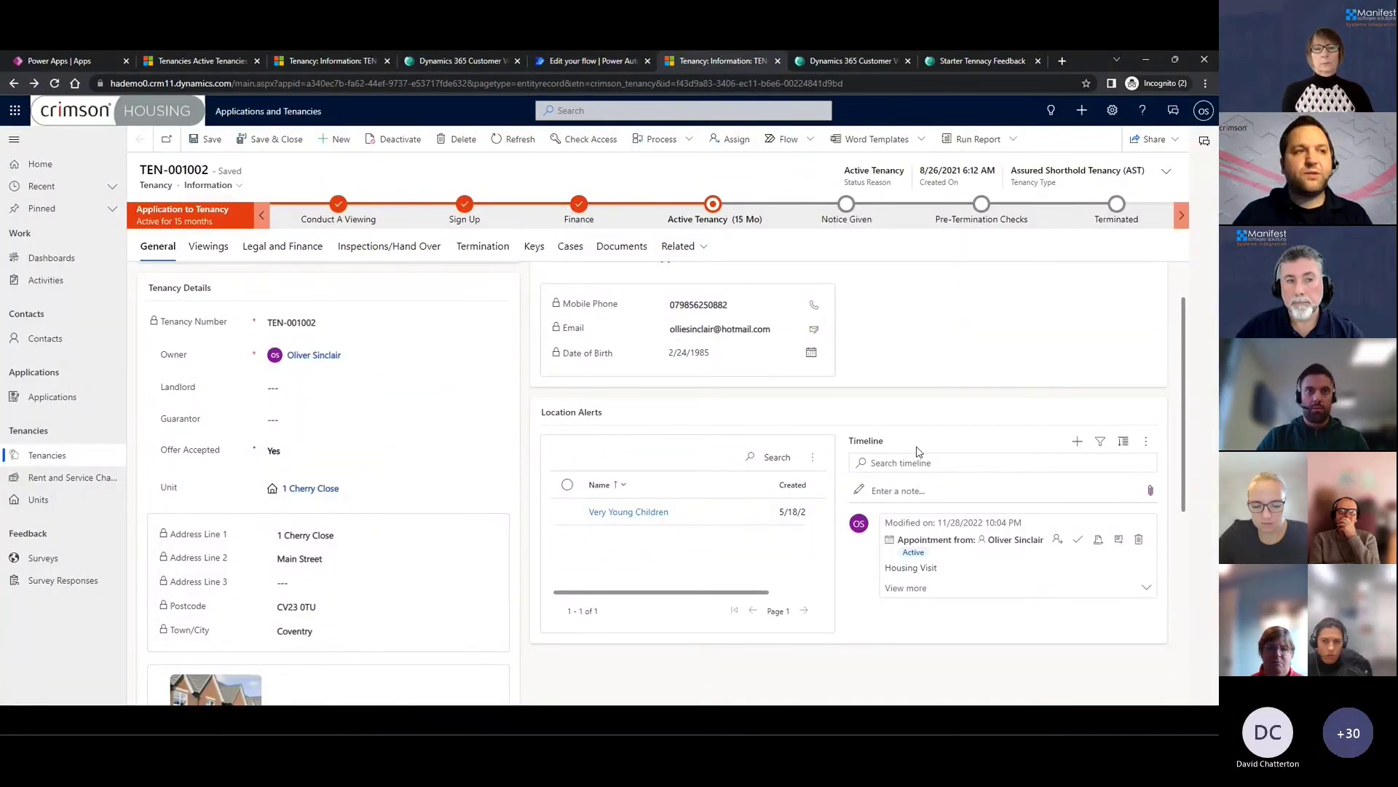
left_click(53, 84)
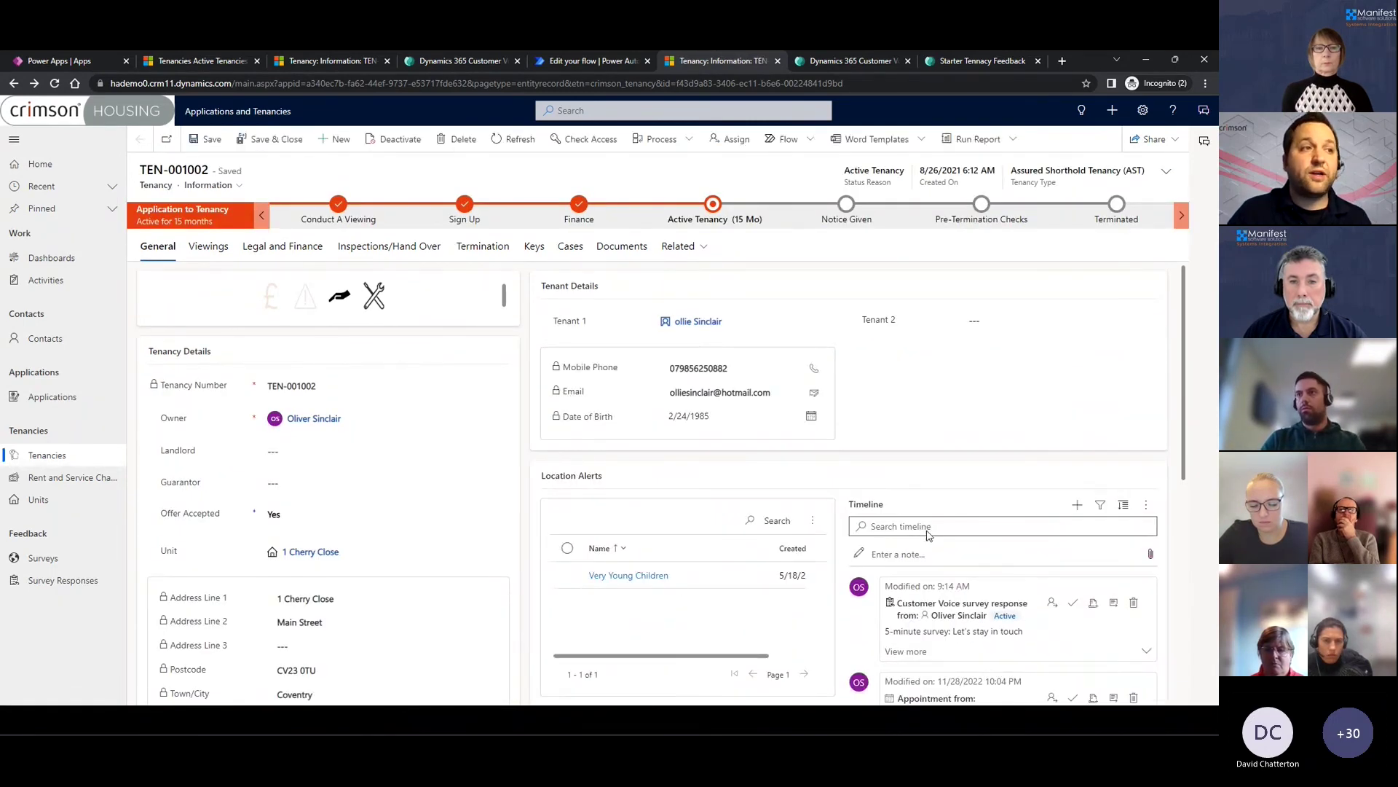
scroll(908, 537, "down", 1)
left_click(1136, 527)
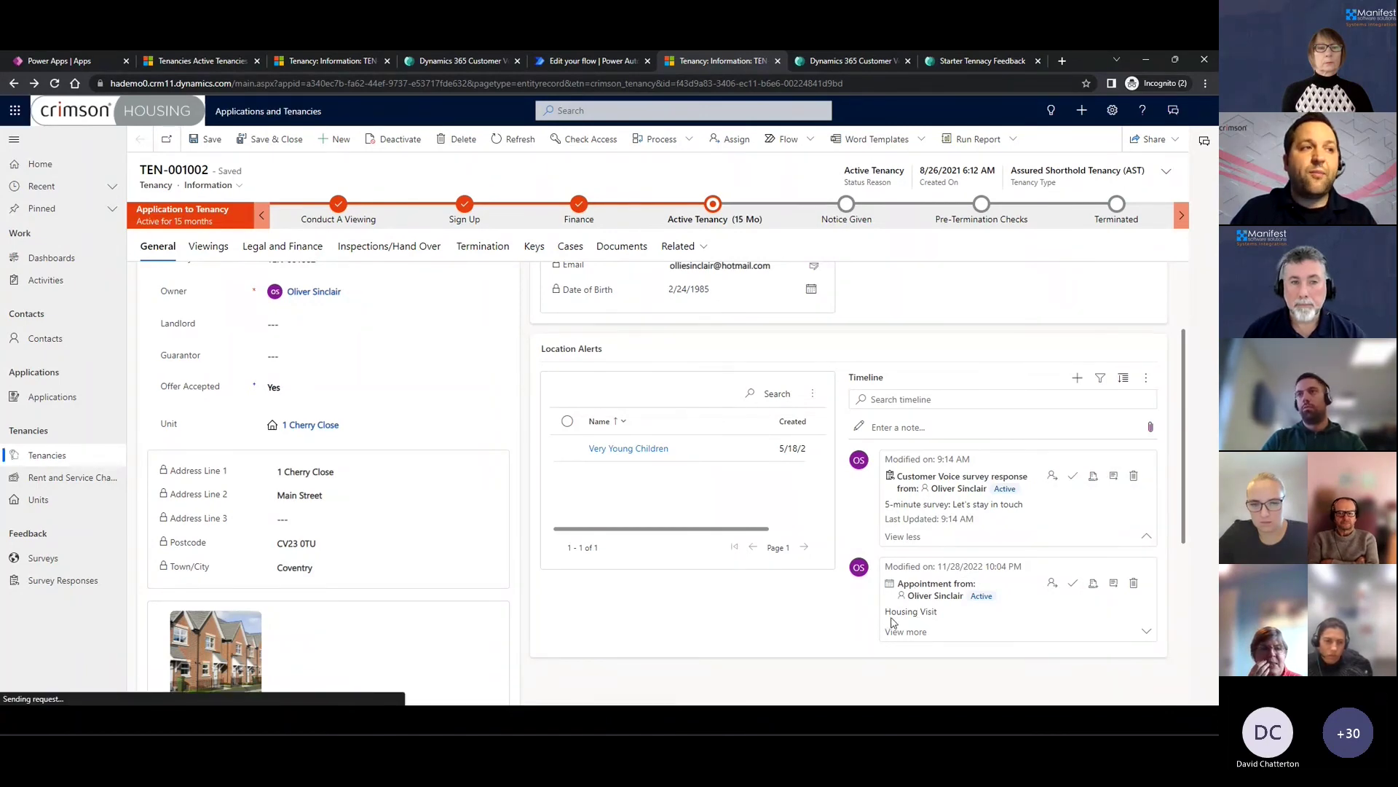
left_click(1010, 633)
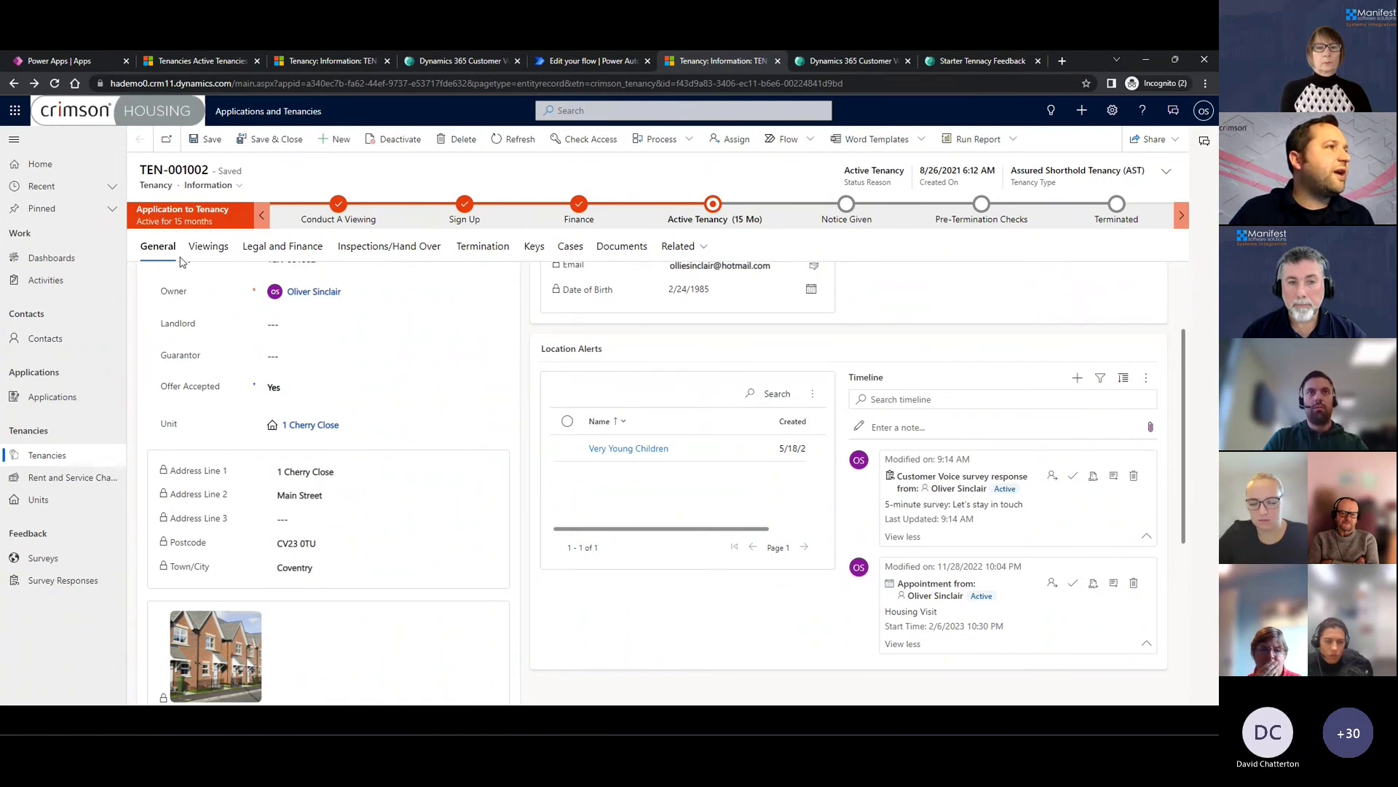
Step: Show the cases related to the tenancy and sort them by Created On, newest first
left_click(575, 249)
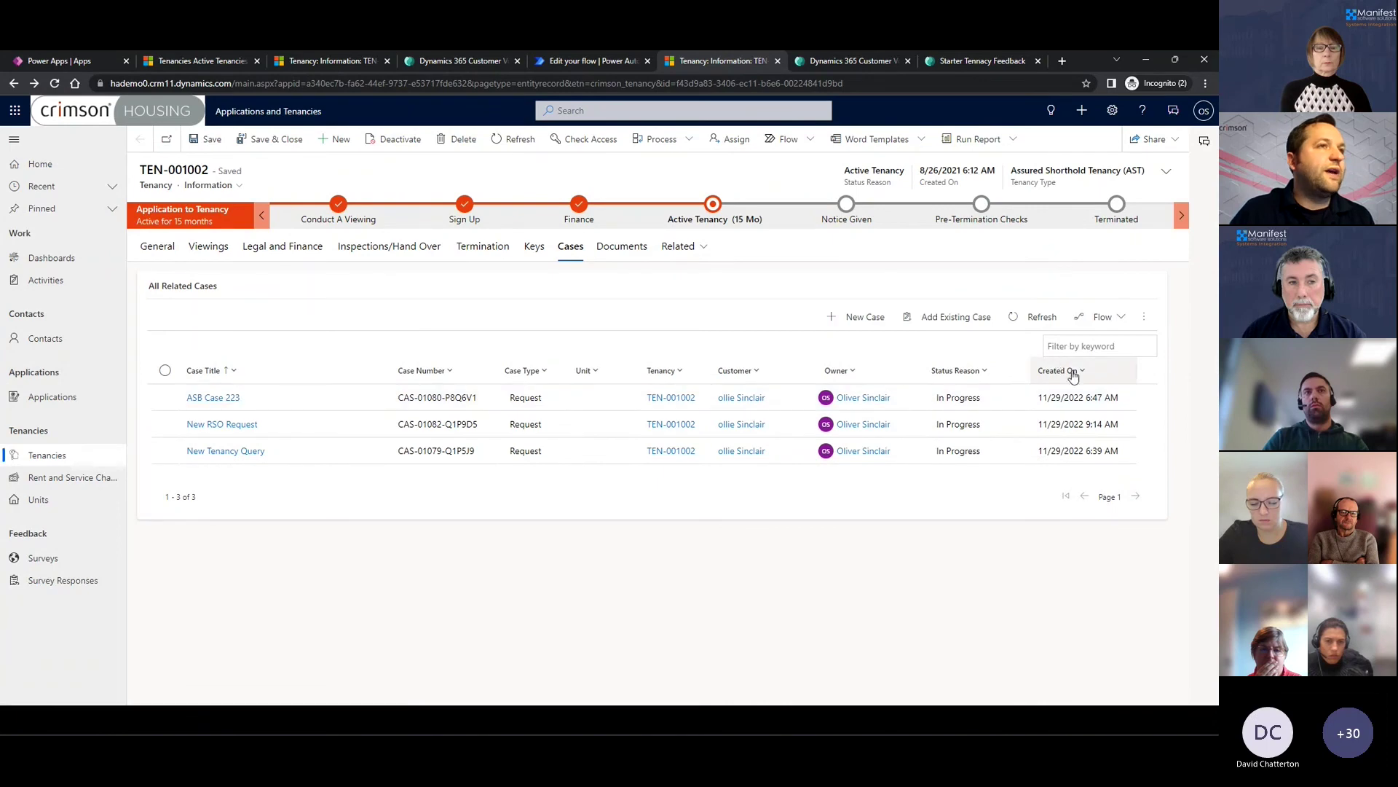
left_click(1068, 370)
left_click(1104, 413)
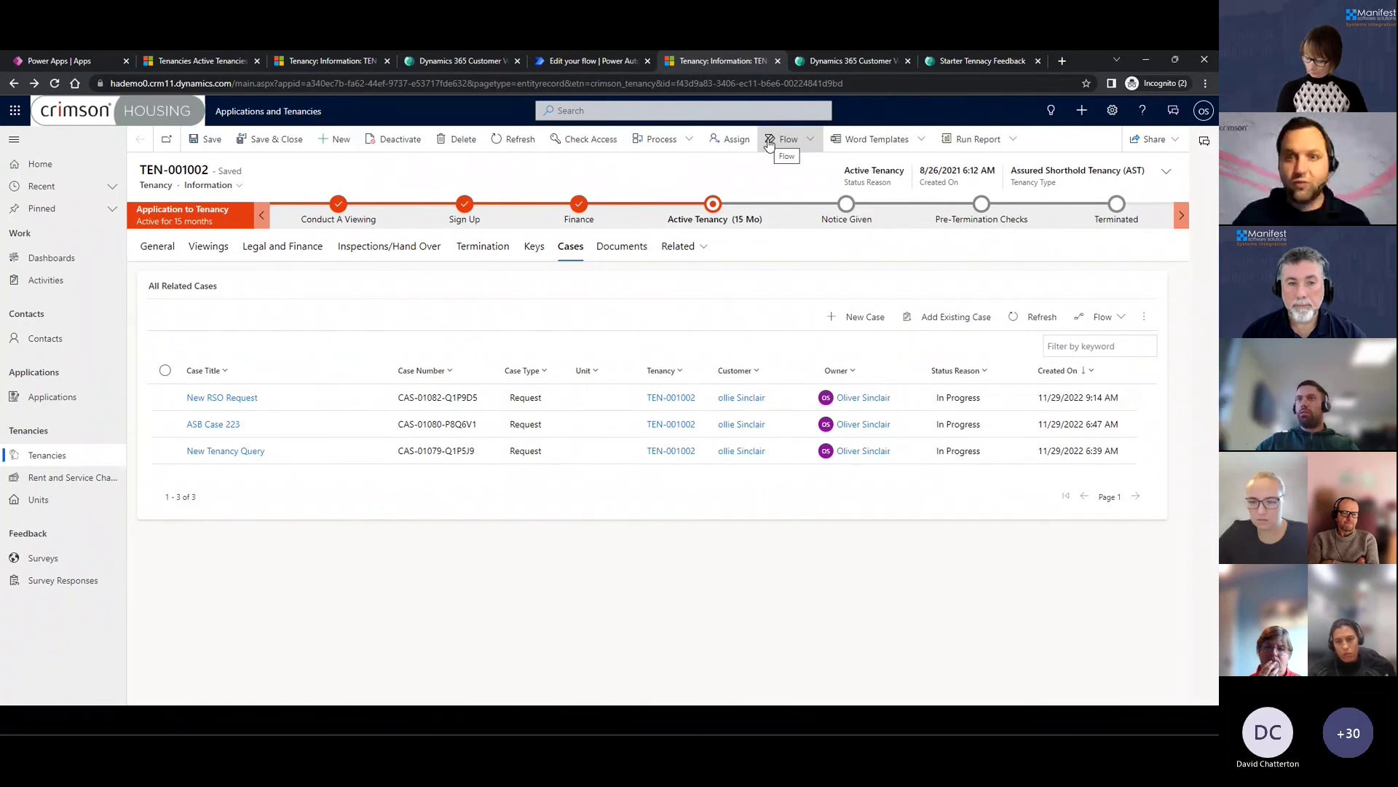
Step: Switch to Customer Voice and examine the Starter Tenancy survey's invitation figures and the invites tracking chart
left_click(837, 64)
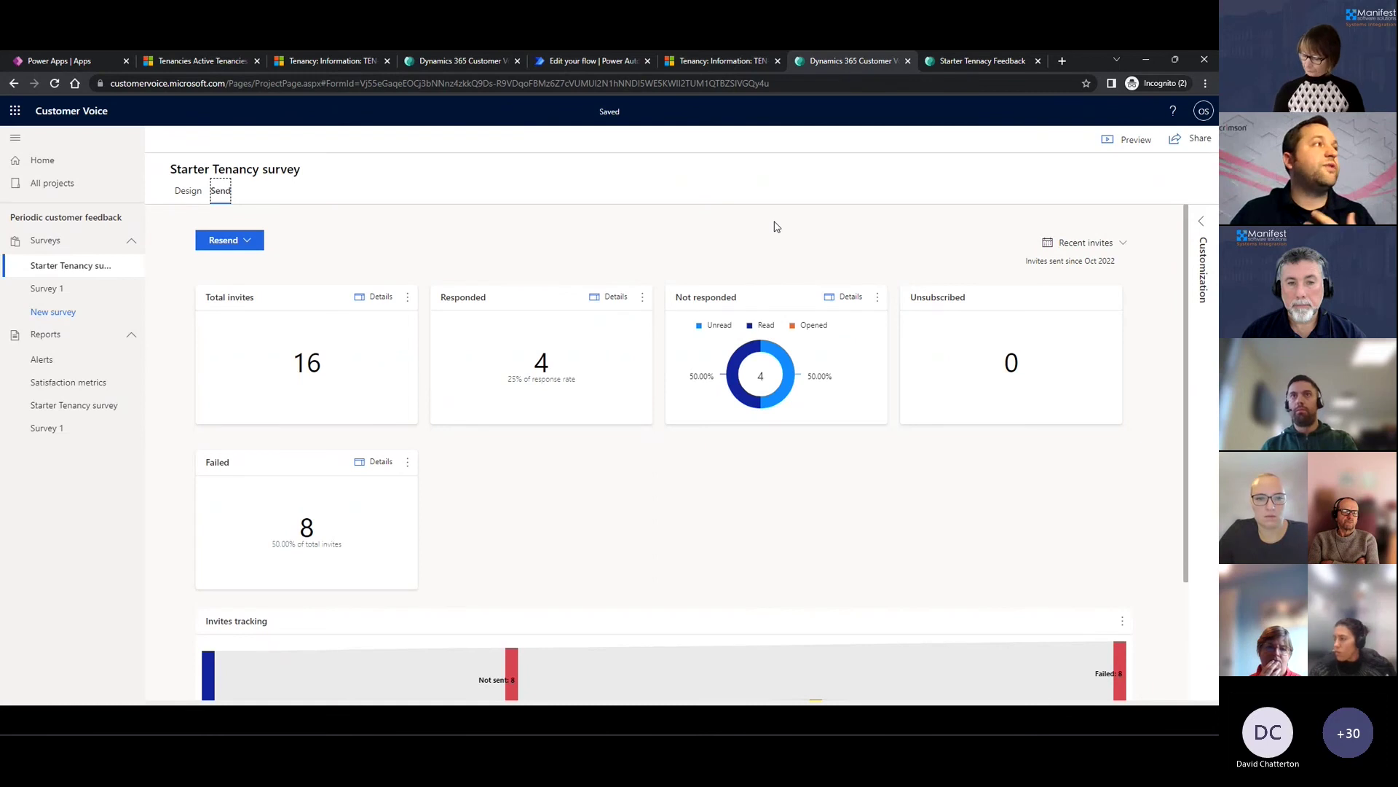
scroll(702, 303, "down", 2)
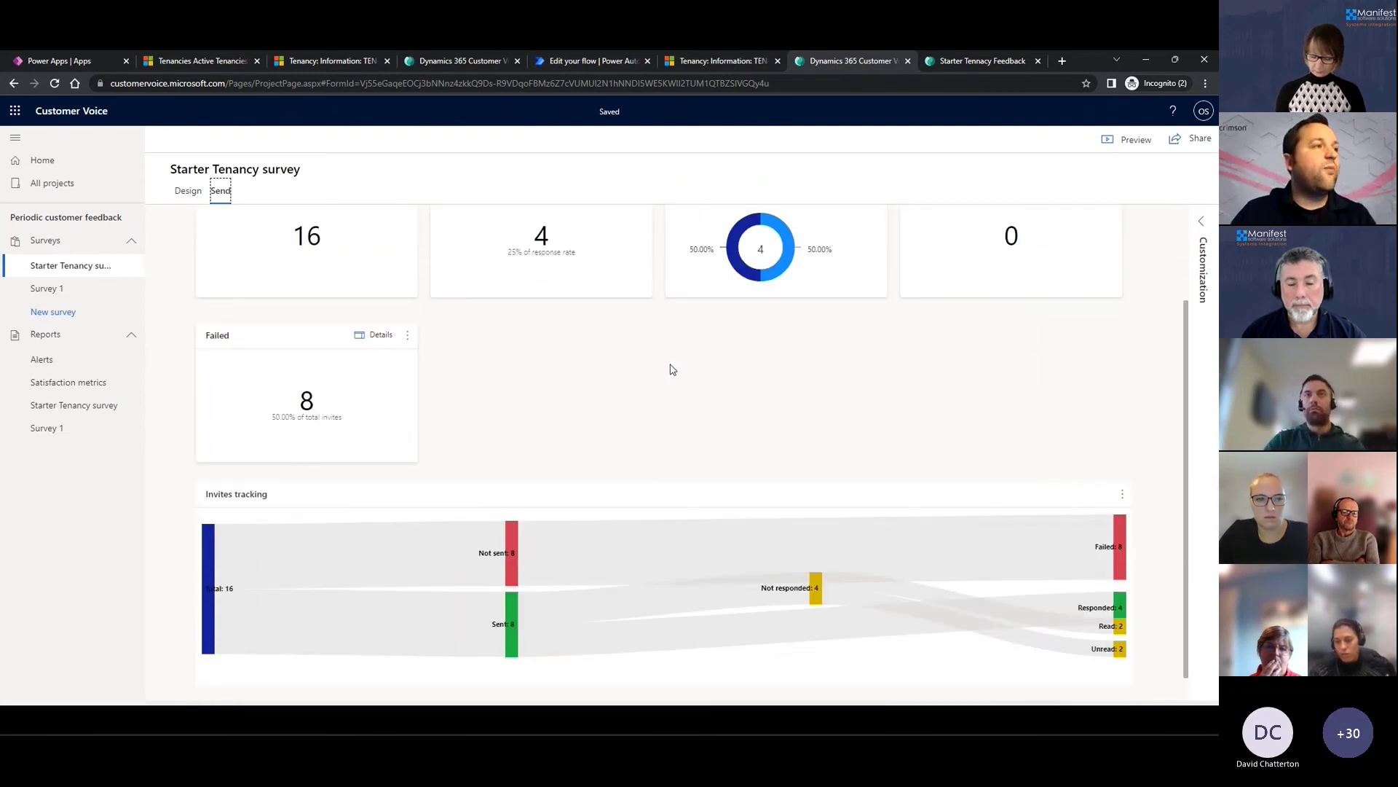
mouse_move(250, 550)
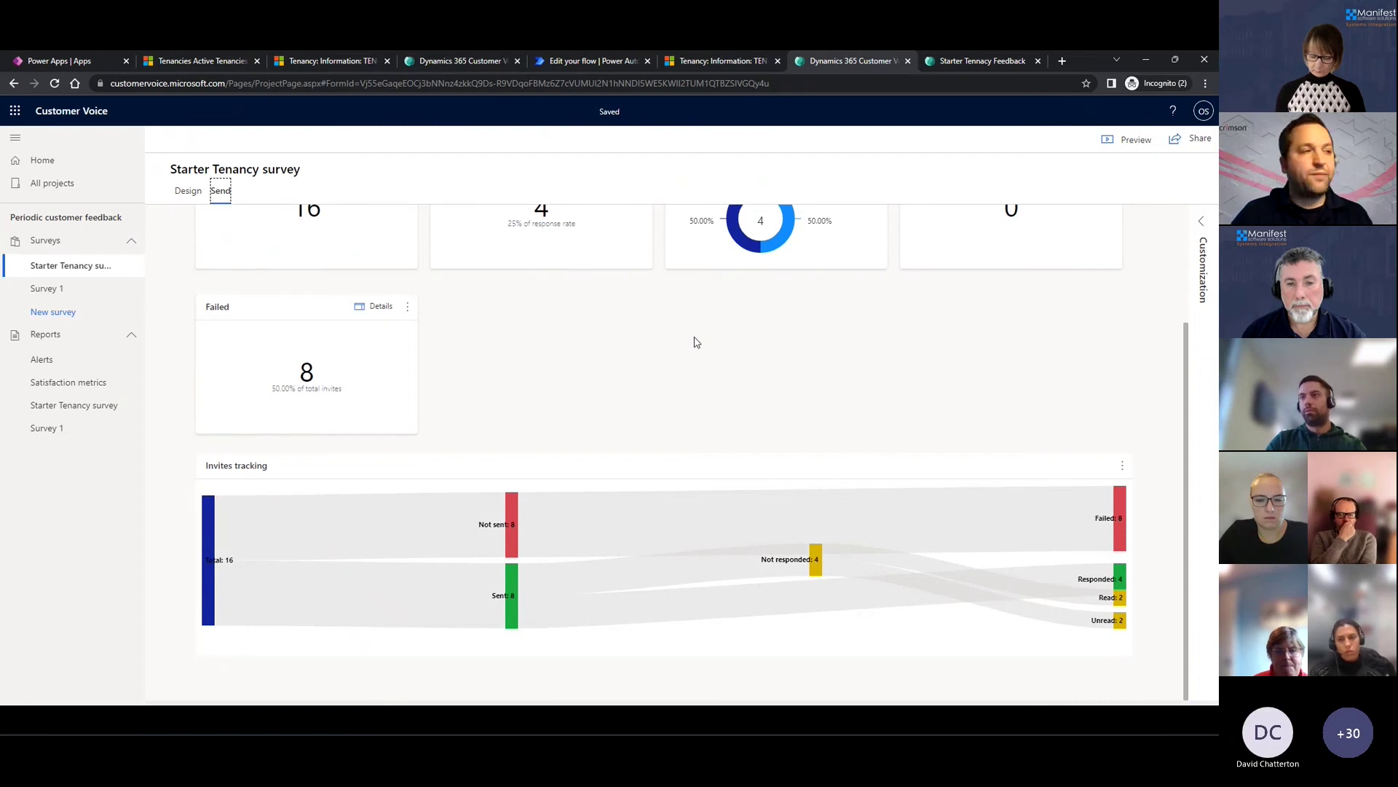
mouse_move(556, 622)
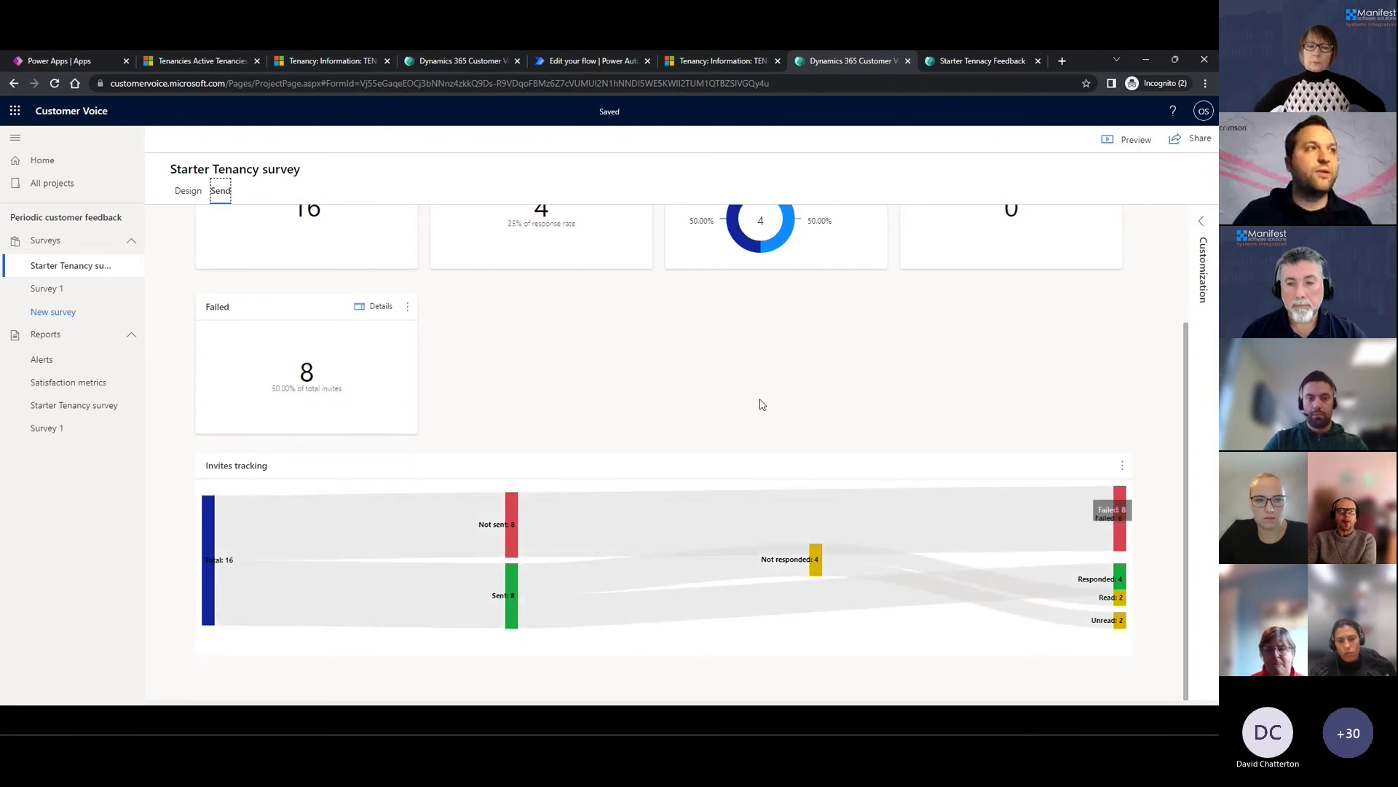
scroll(699, 421, "up", 3)
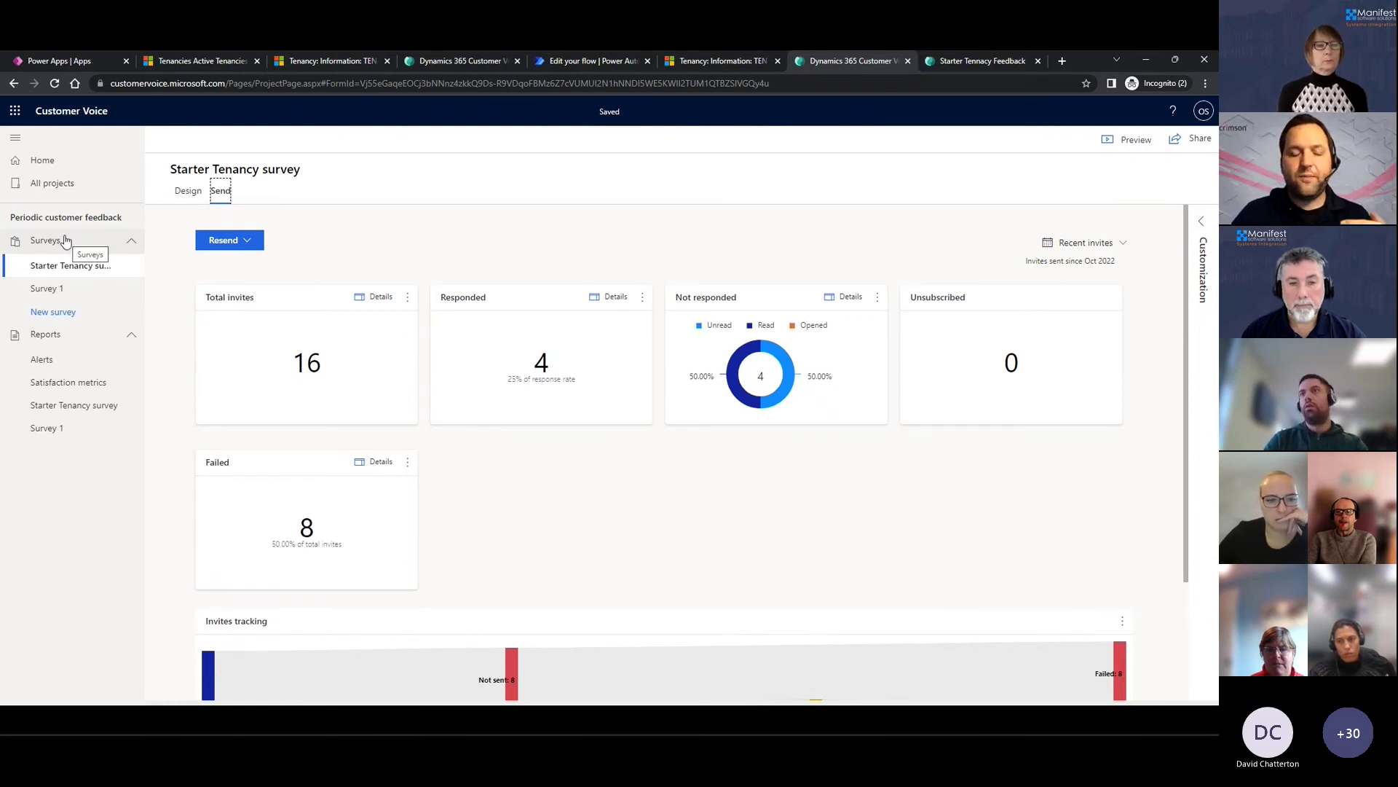
Step: Examine the customer sentiment and customer satisfaction charts in the Satisfaction metrics report, and show the report in full screen
left_click(80, 386)
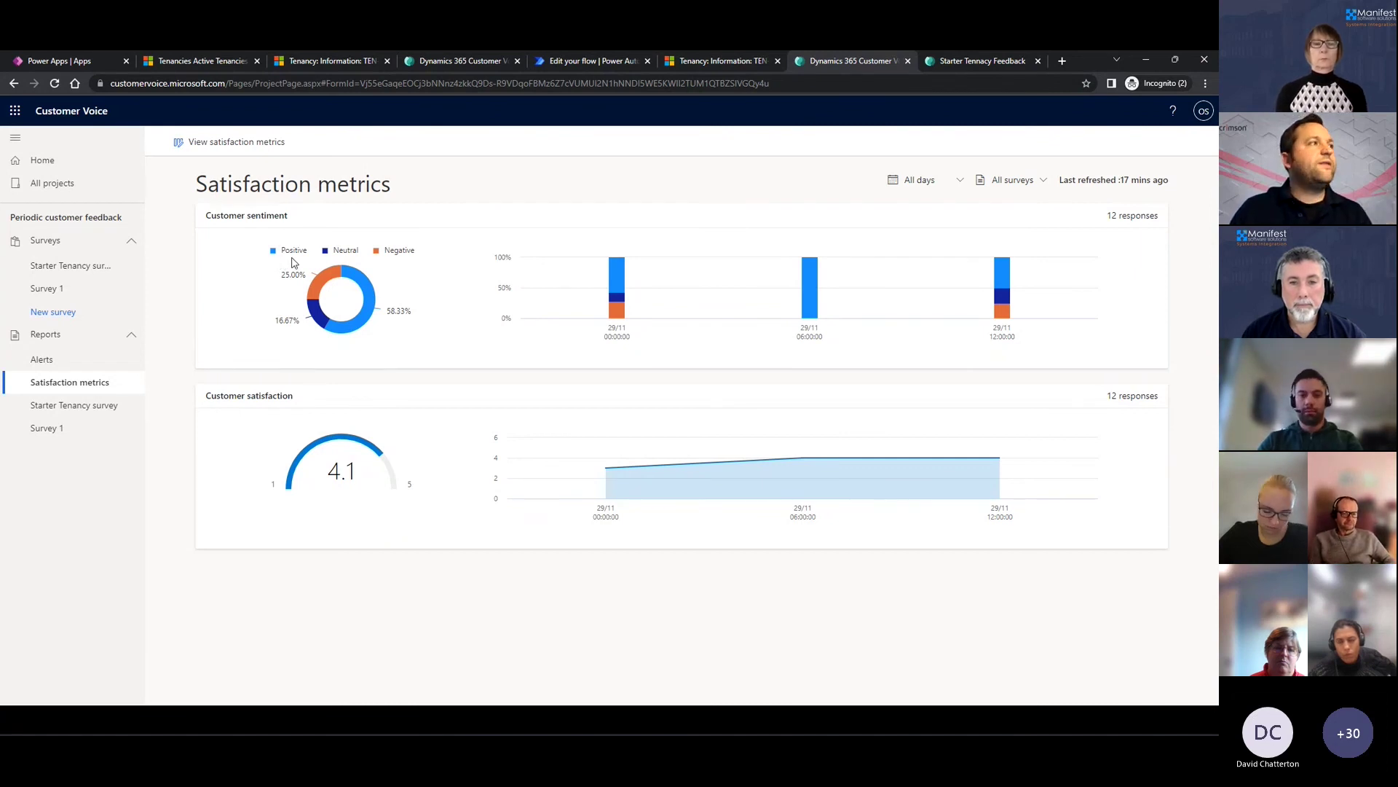
mouse_move(371, 315)
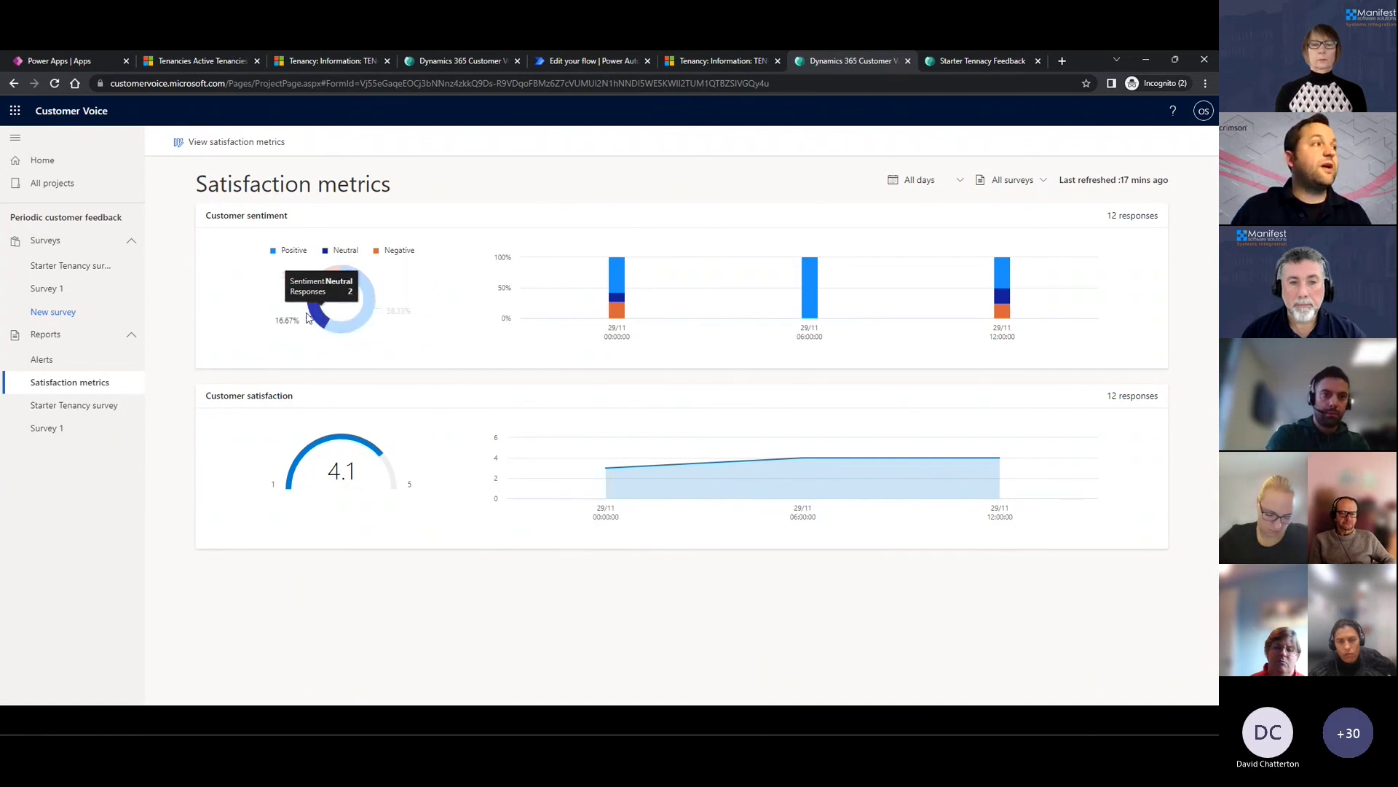
mouse_move(321, 286)
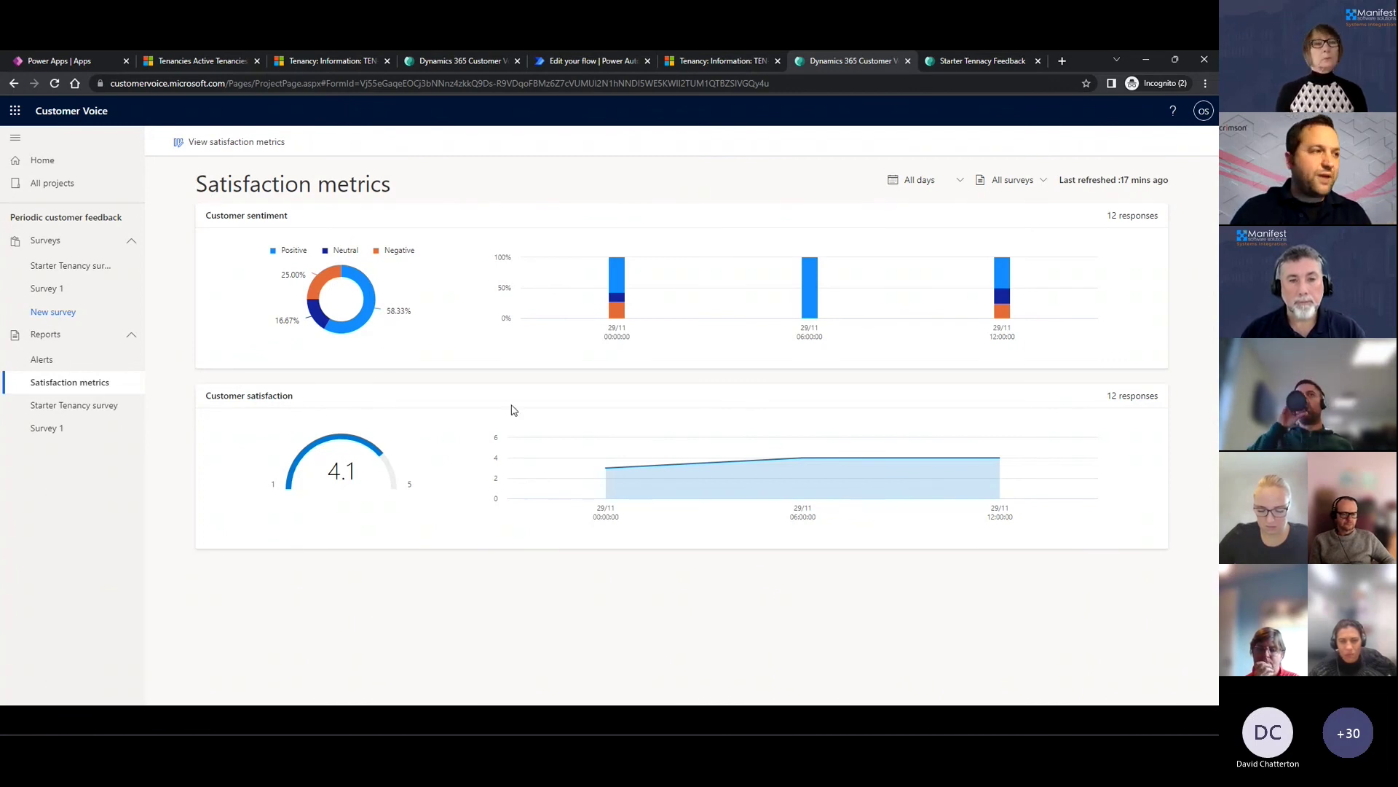
key("F11")
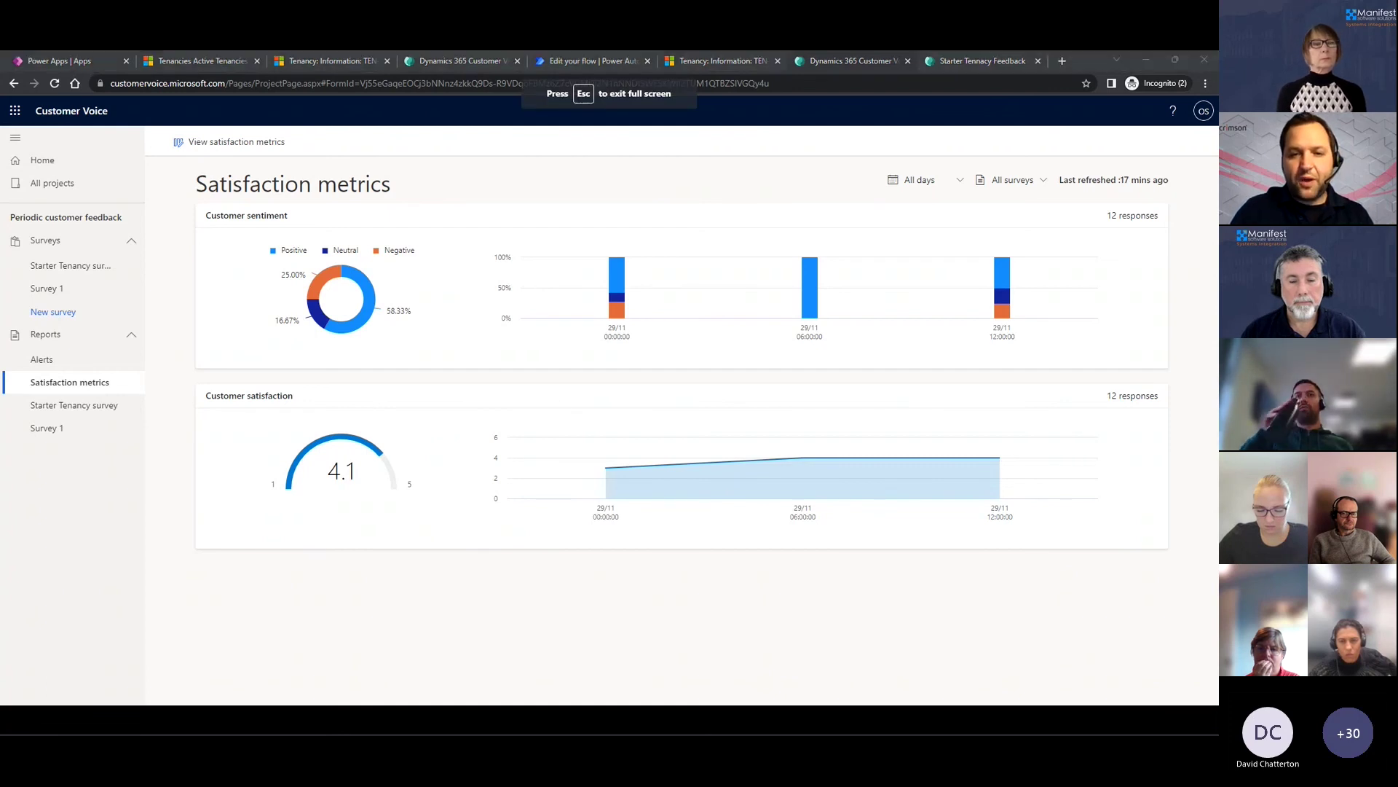